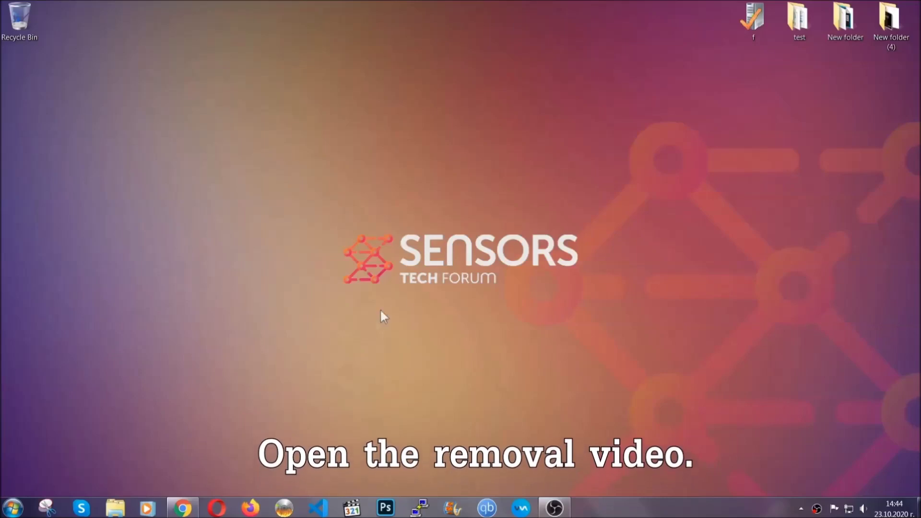
Bring up the YouTube video 'How to Remove a Ransomware Virus (Windows)' in Chrome
left_click(182, 509)
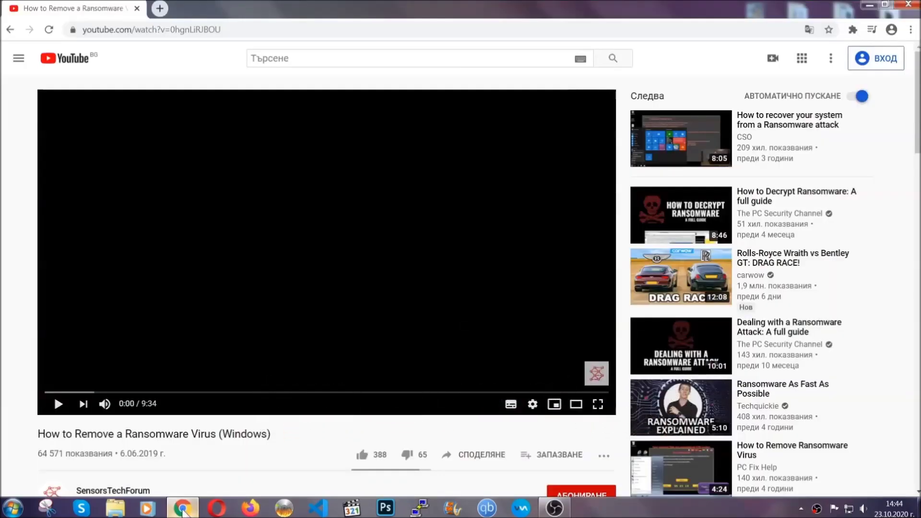
Follow the video description link to SensorsTechForum and launch the downloaded SpyHunter-Installer.exe
scroll(168, 391, "down", 4)
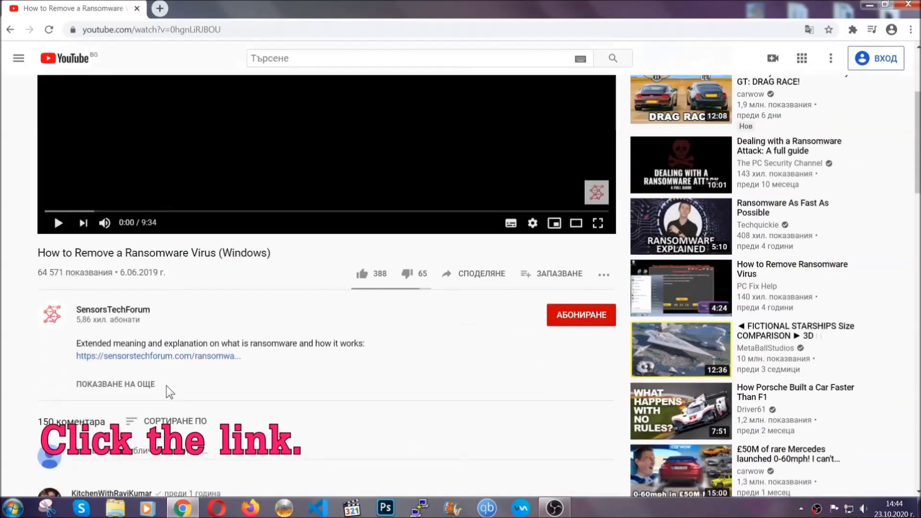
left_click(182, 356)
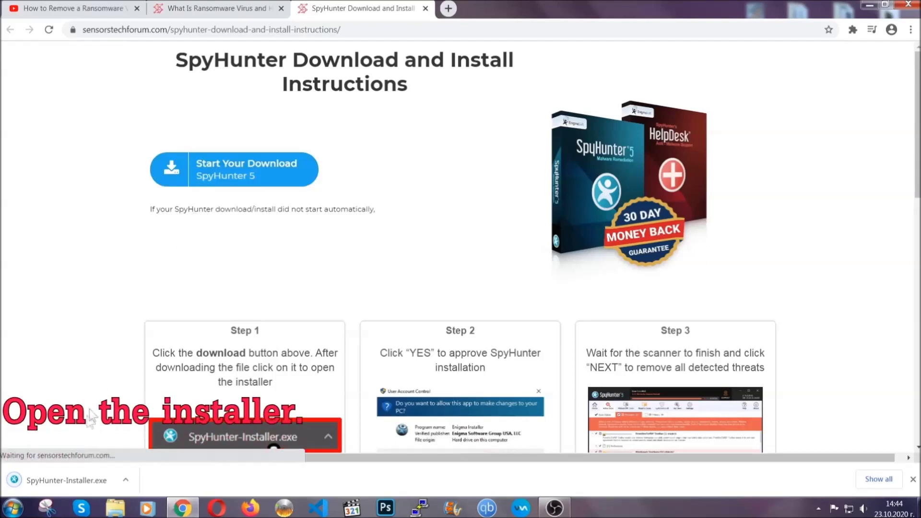
left_click(65, 479)
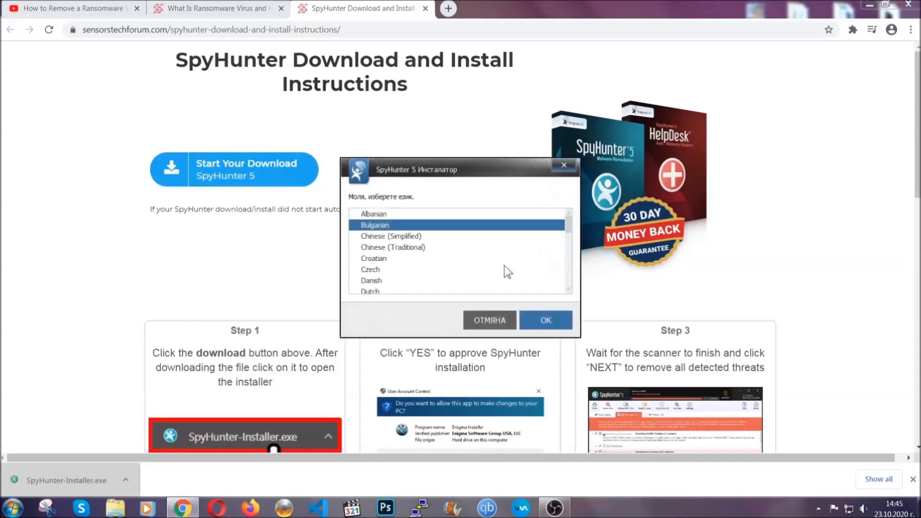
Install SpyHunter 5 in English, accepting the EULA and Privacy Policy, and finish setup
scroll(473, 263, "down", 2)
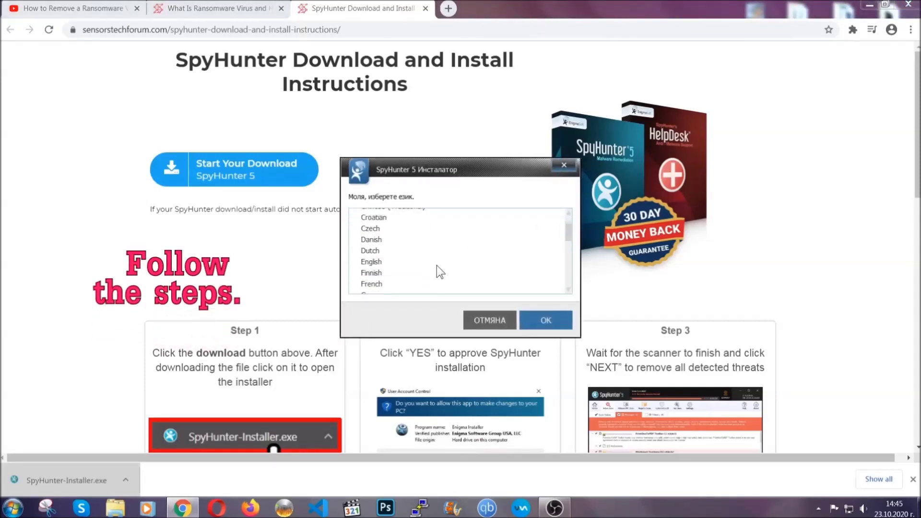
left_click(434, 262)
left_click(535, 320)
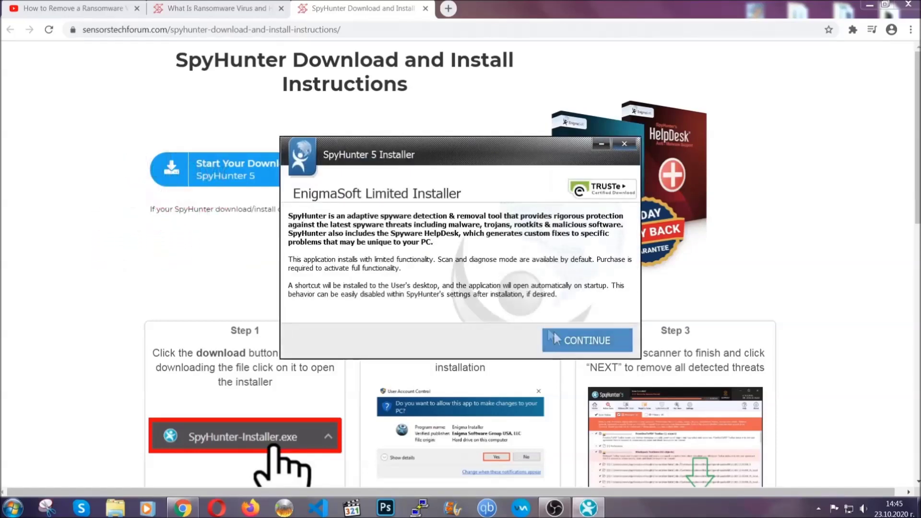
left_click(553, 332)
left_click(528, 311)
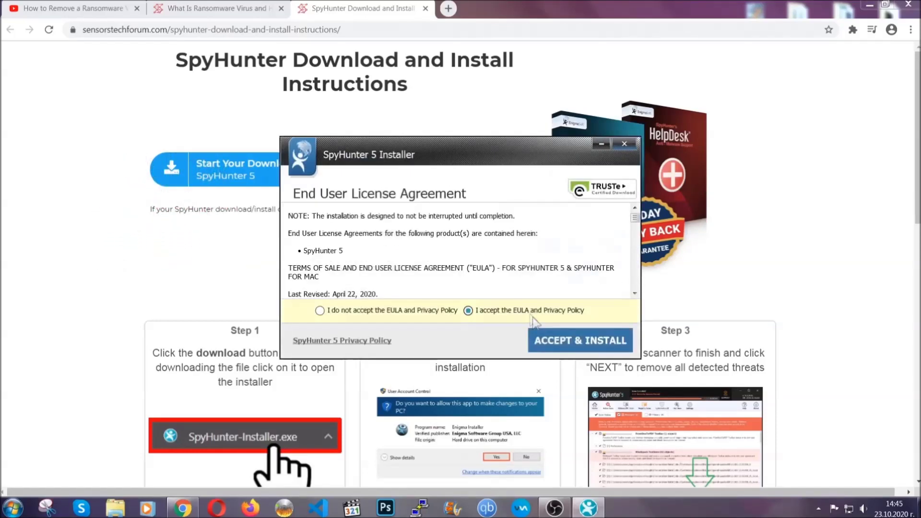
left_click(549, 340)
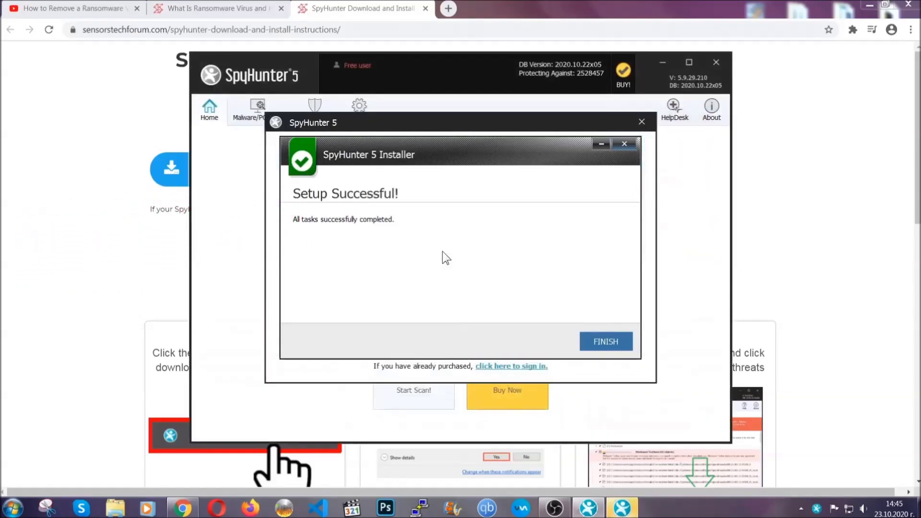
left_click(589, 343)
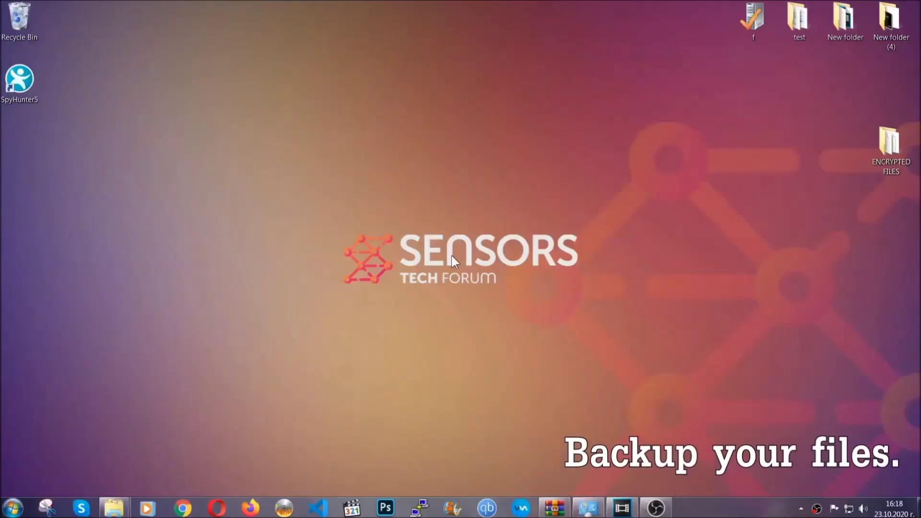
Copy all six .efji files from the ENCRYPTED FILES folder
double_click(885, 148)
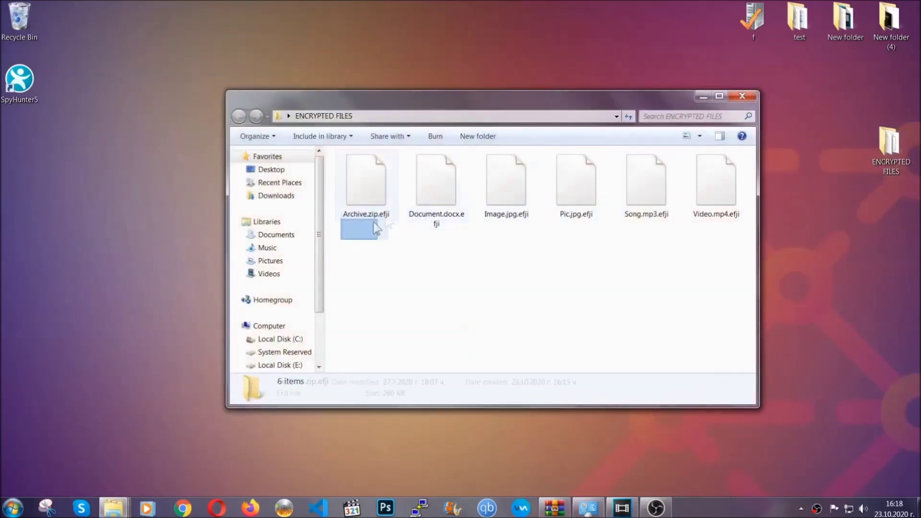
left_click_drag(377, 228, 721, 171)
right_click(720, 171)
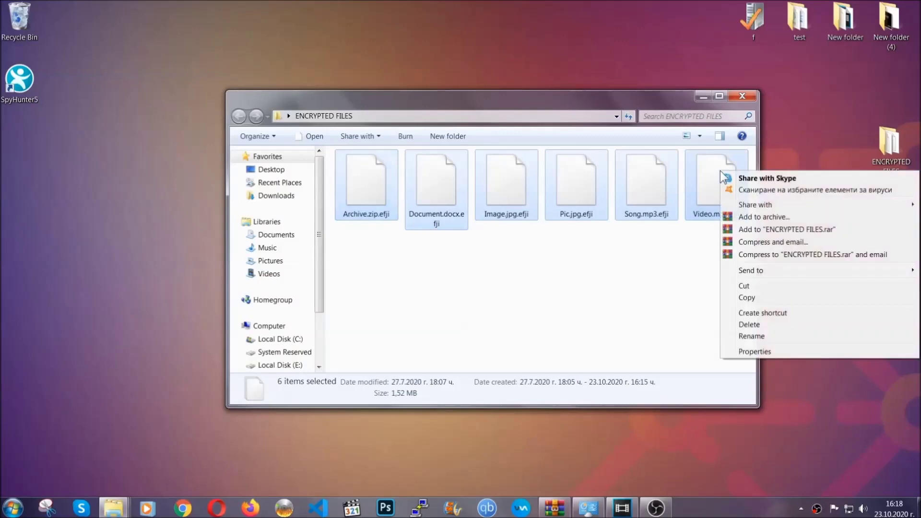
left_click(747, 298)
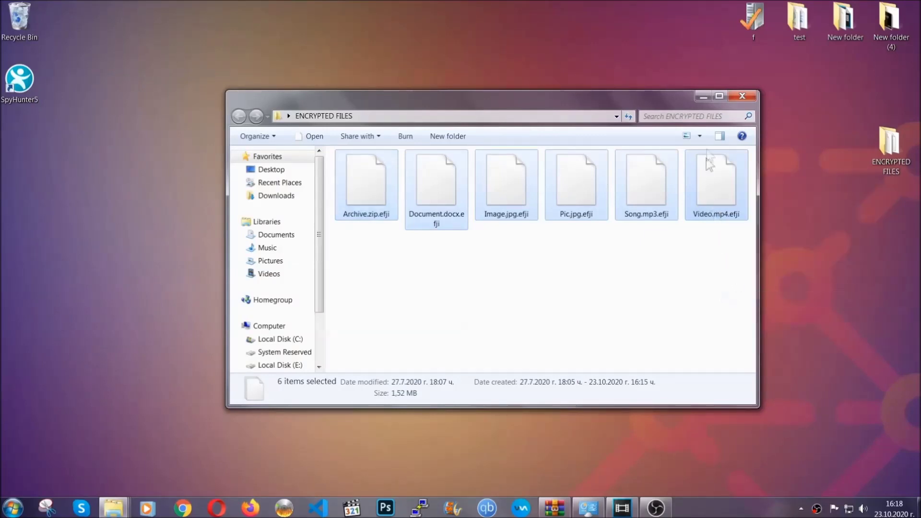
Paste the copied files onto FLASH DRIVE (H:) and close its window
left_click(703, 97)
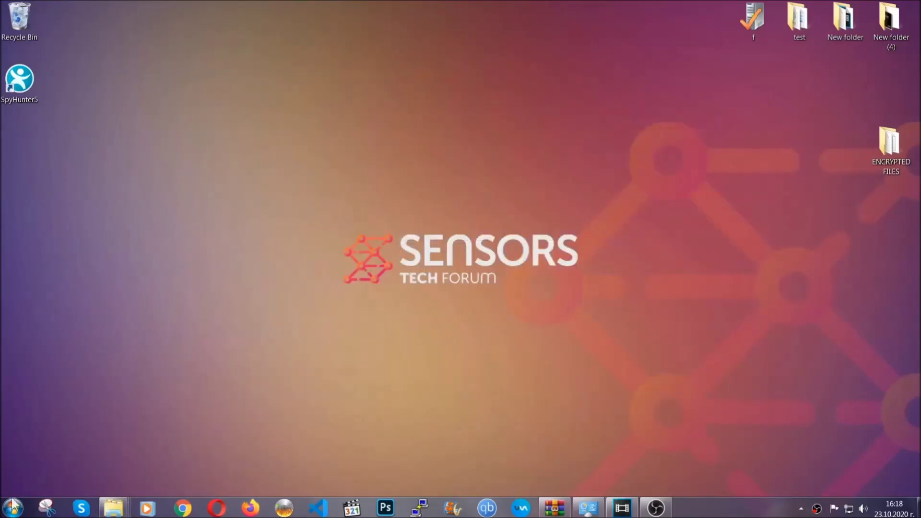
left_click(12, 507)
left_click(175, 363)
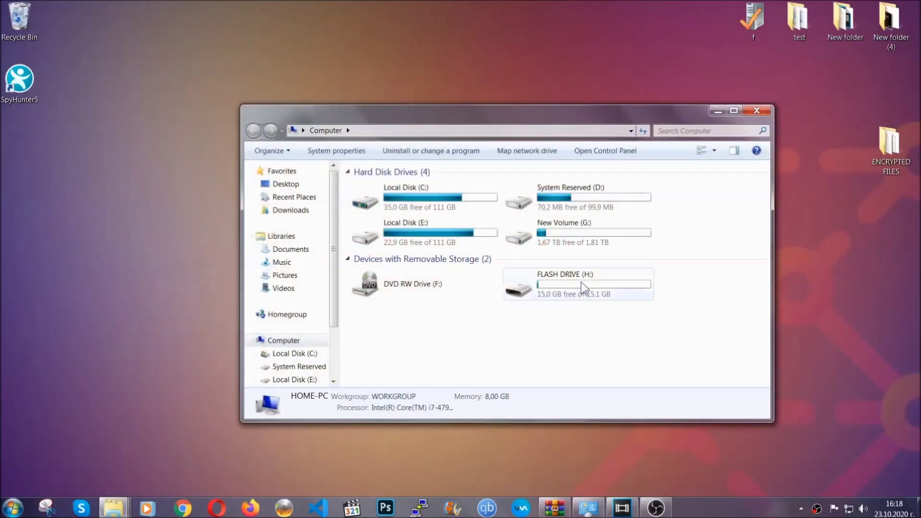
double_click(581, 281)
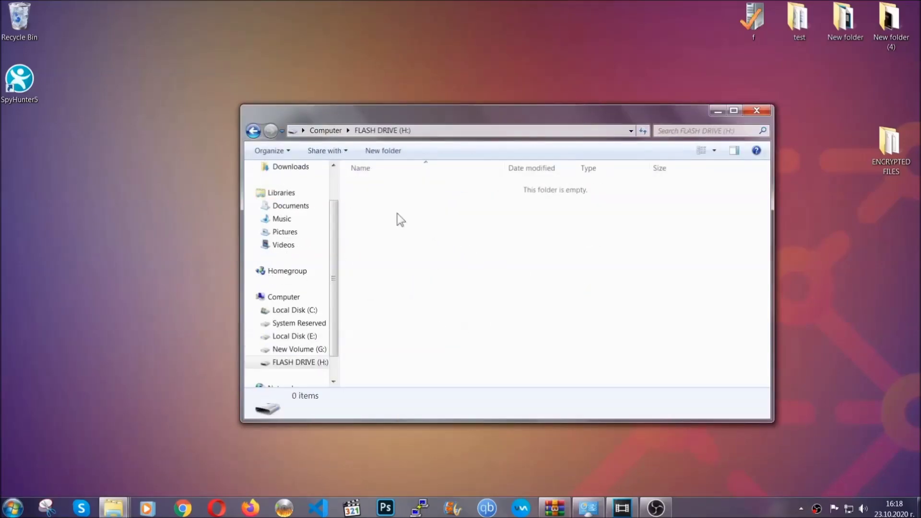
right_click(398, 214)
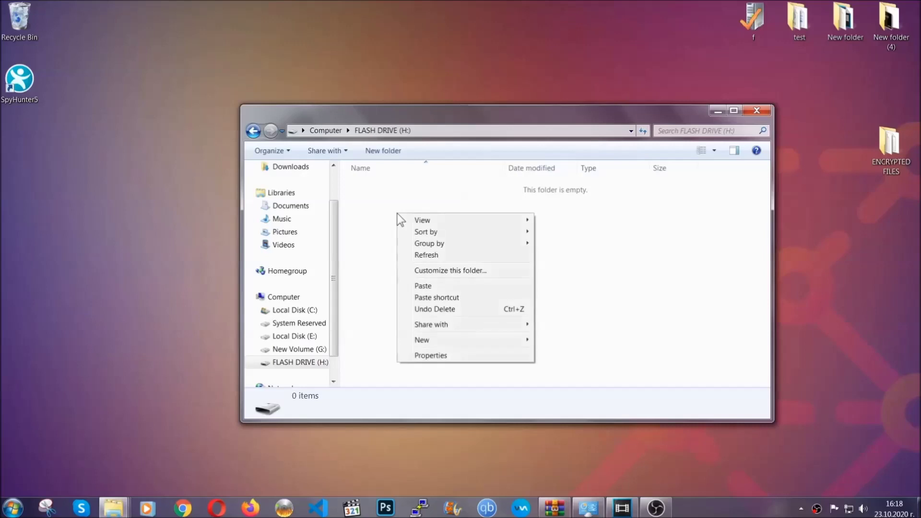
left_click(420, 287)
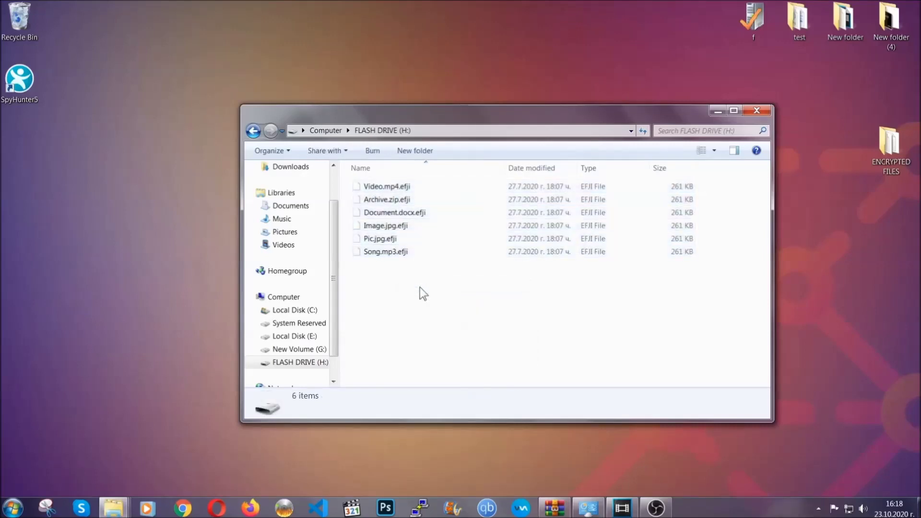
left_click(757, 112)
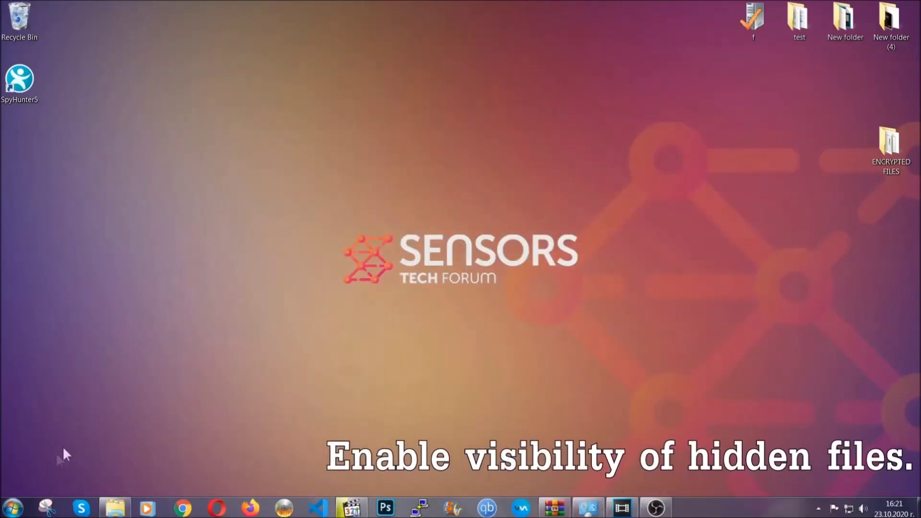
Search 'show hidden files and folders' and enable showing hidden files, folders and drives
left_click(13, 508)
left_click(38, 479)
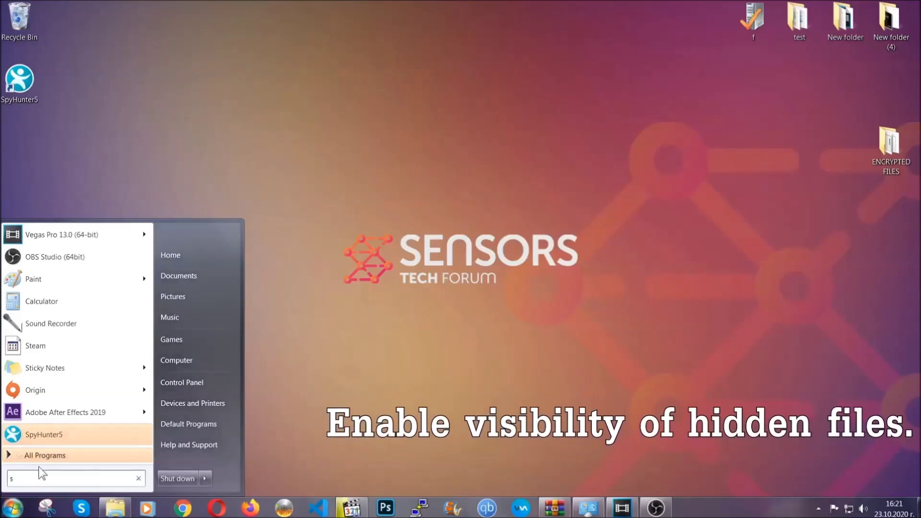
type("show")
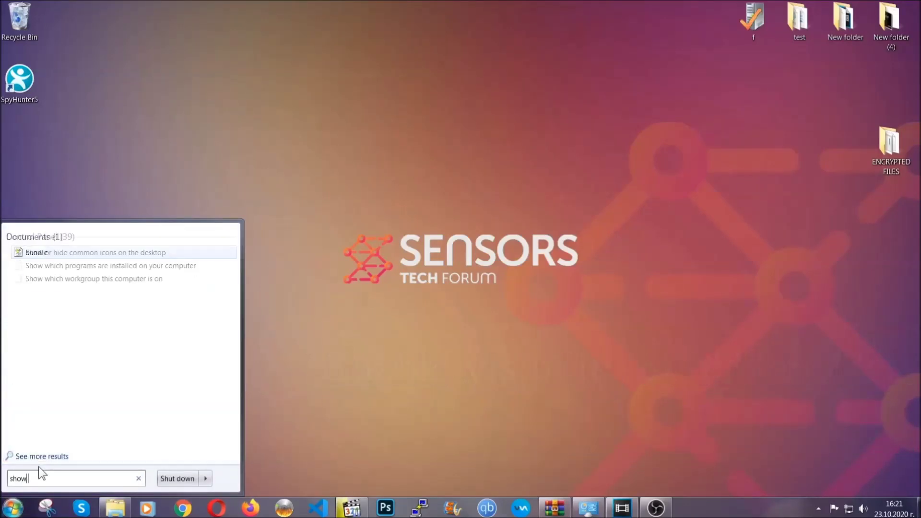
type(" hidden files")
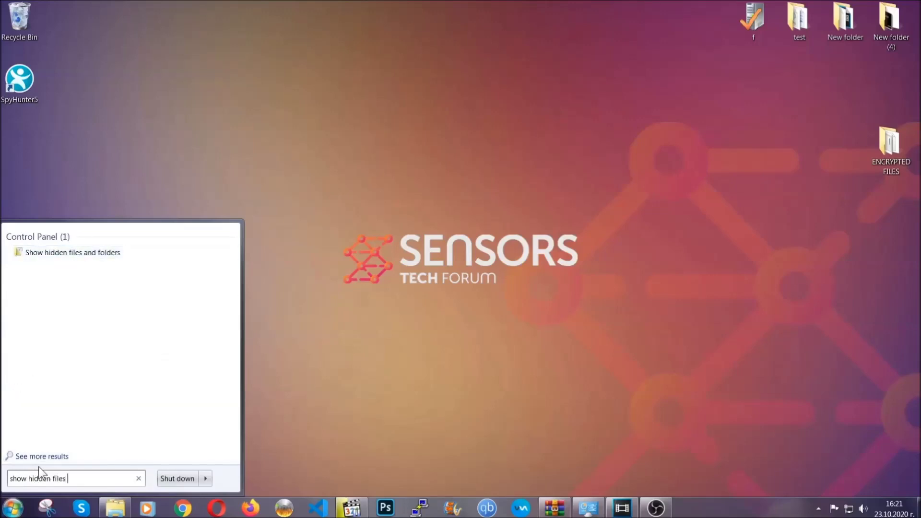
type(" and folders")
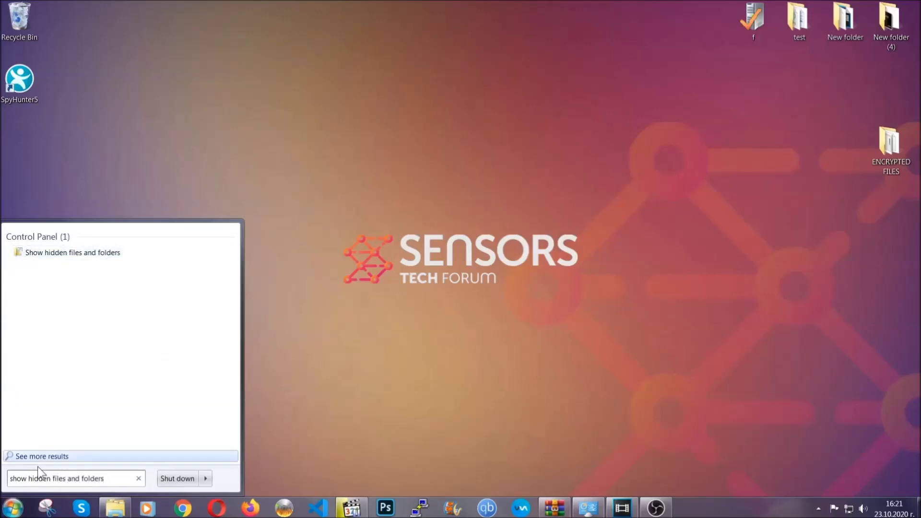
left_click(108, 255)
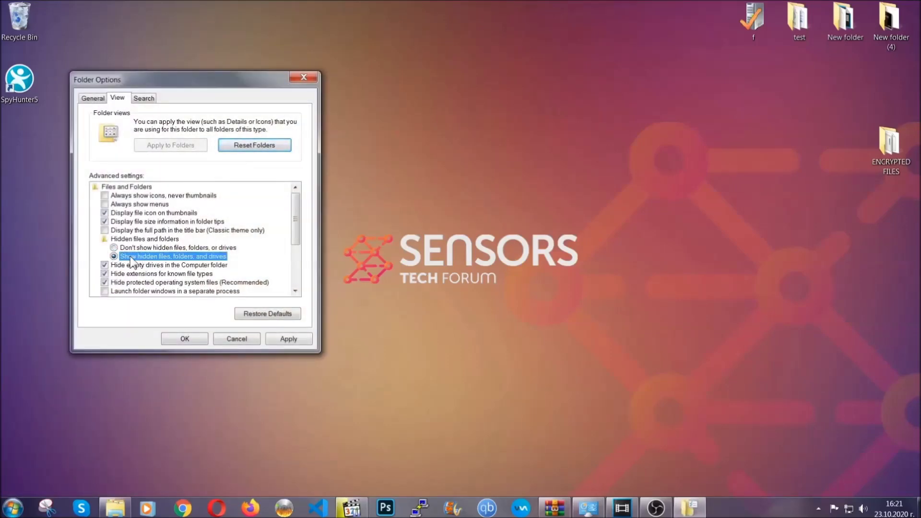
left_click(285, 342)
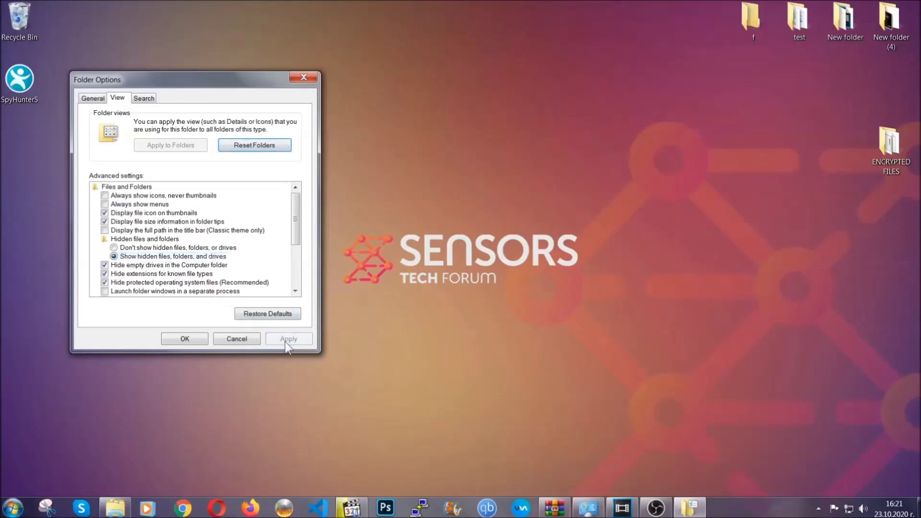
left_click(180, 339)
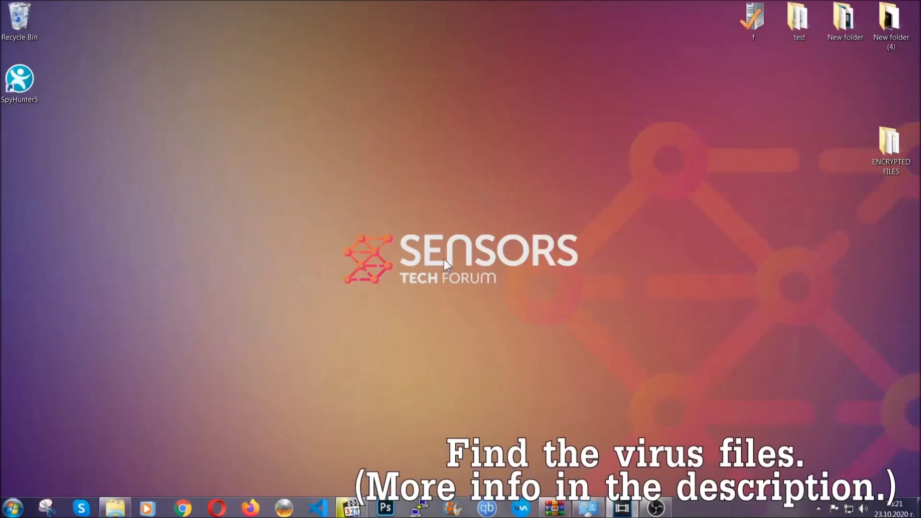
Search Computer for 'extension:exe Example Virus Name' to find the virus executable
left_click(13, 507)
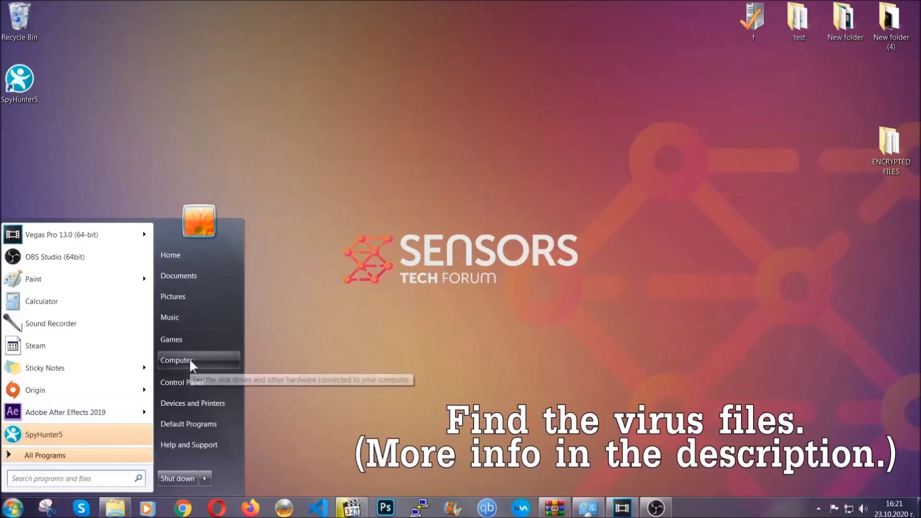
left_click(189, 359)
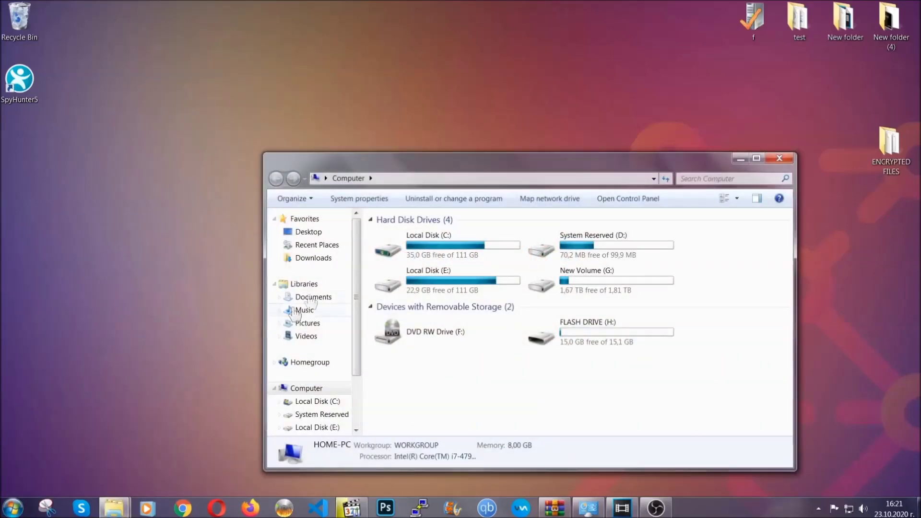
left_click_drag(501, 169, 440, 128)
type("files")
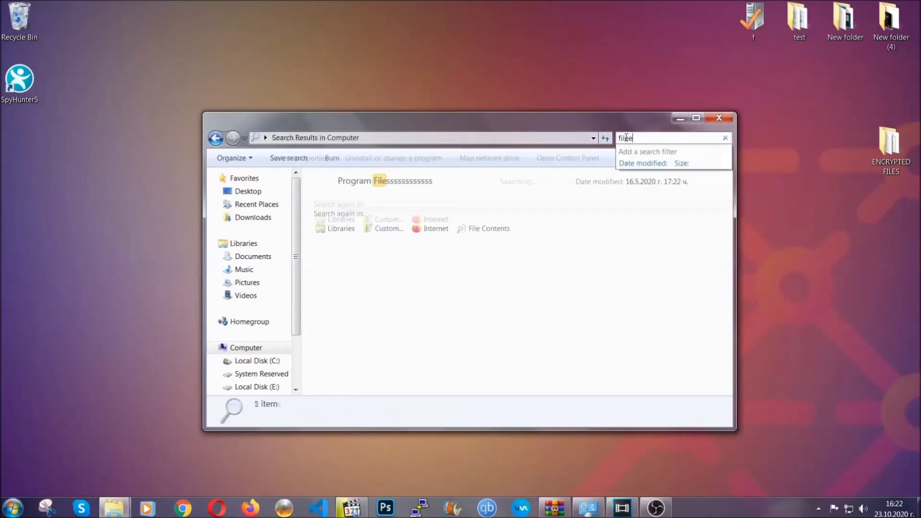
type("extension")
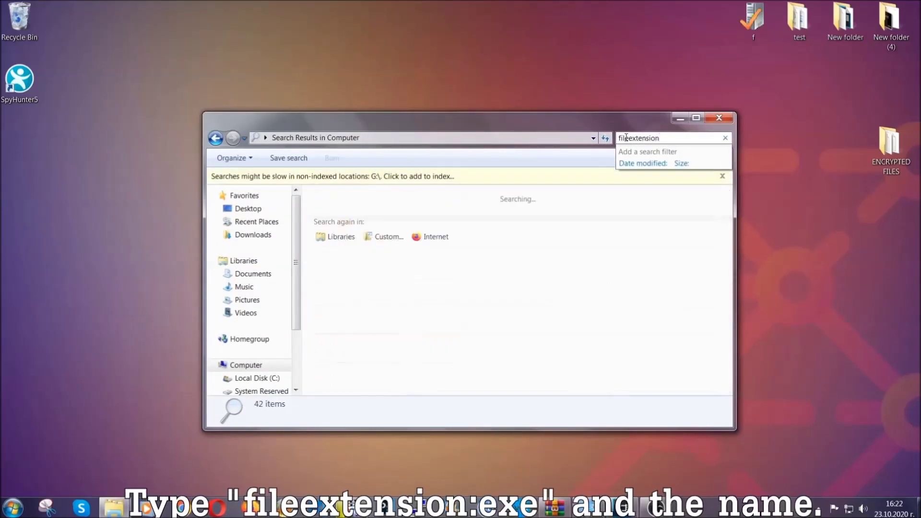
type(":exe ")
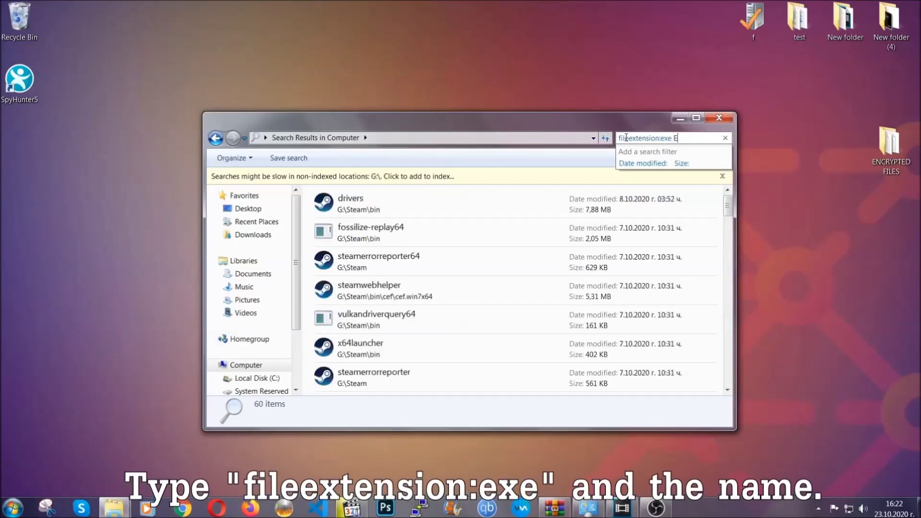
type("Example ")
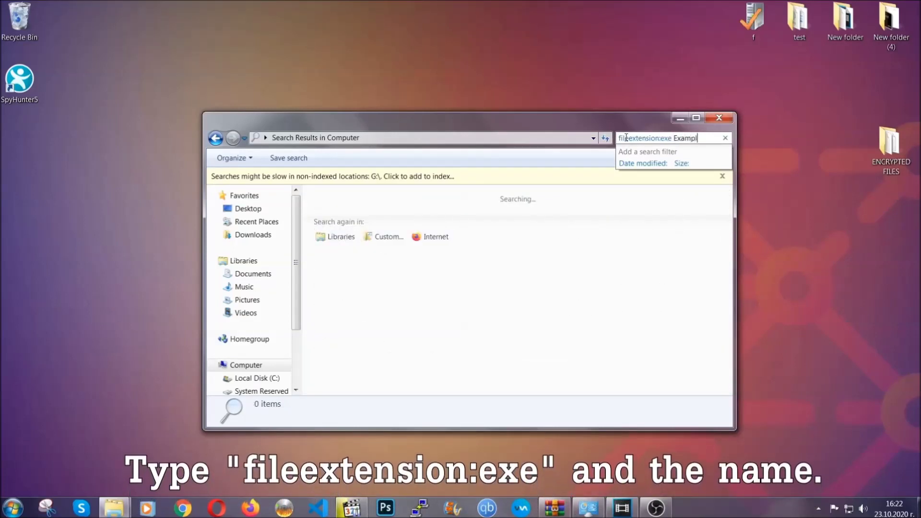
type("Virus Name")
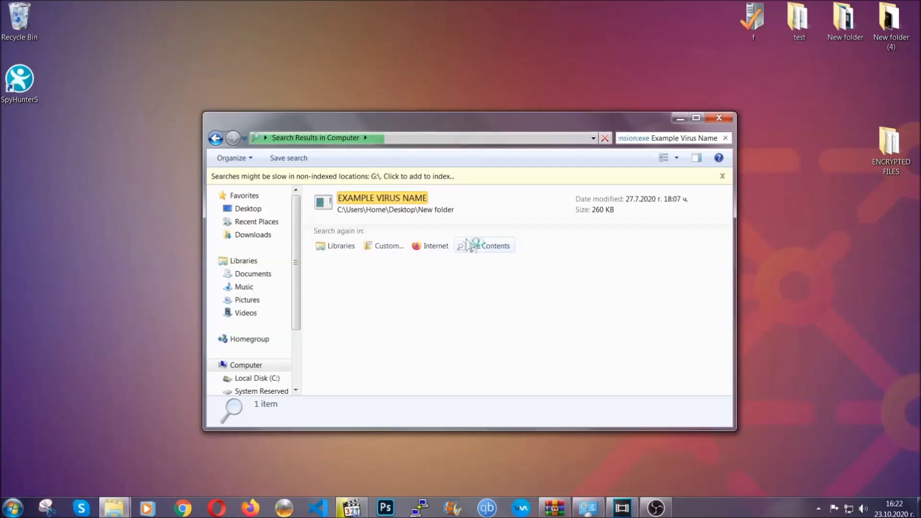
Delete the EXAMPLE VIRUS NAME file to the Recycle Bin and close the window
left_click(403, 196)
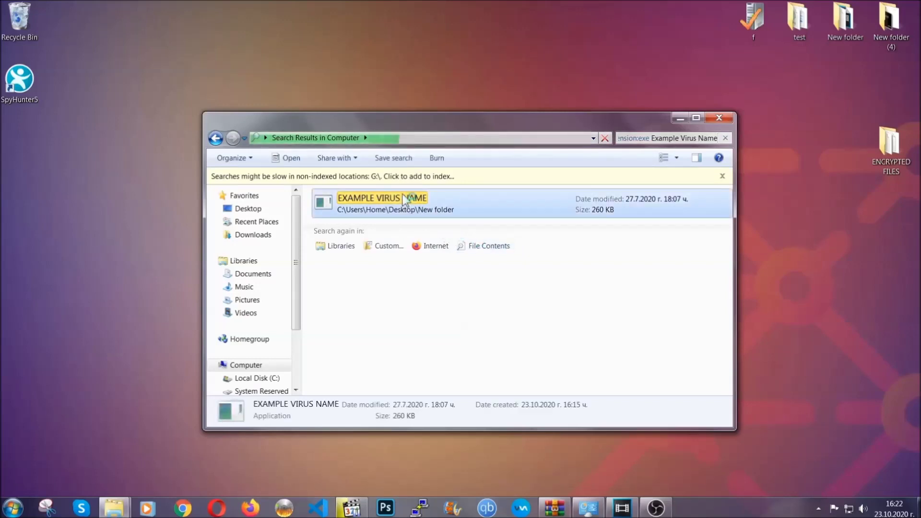
right_click(403, 197)
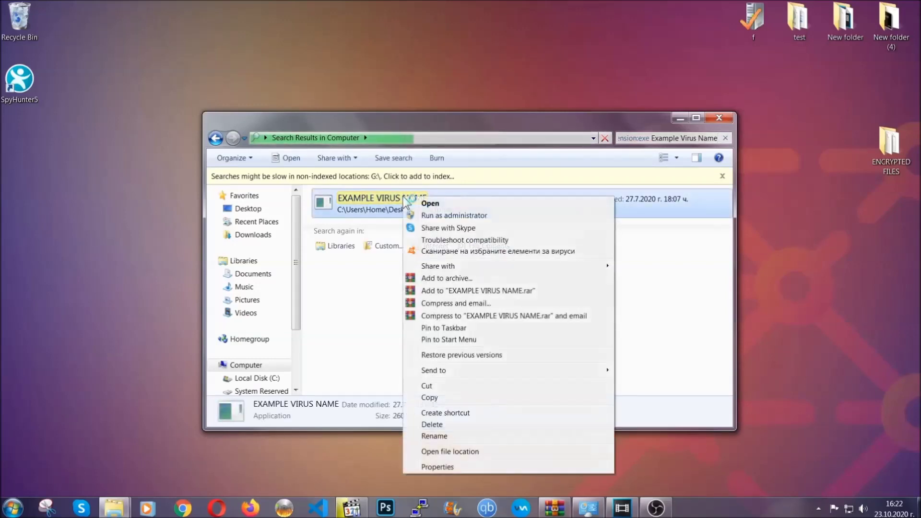
left_click(444, 424)
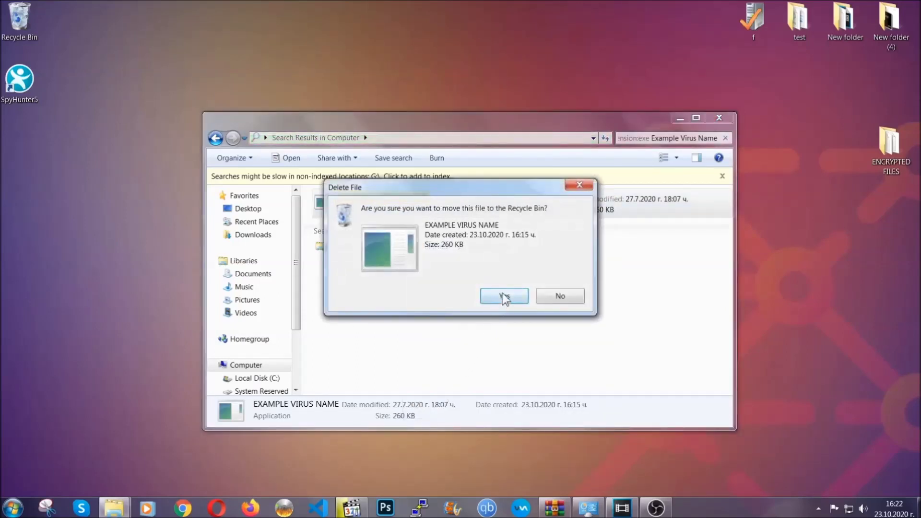
left_click(504, 298)
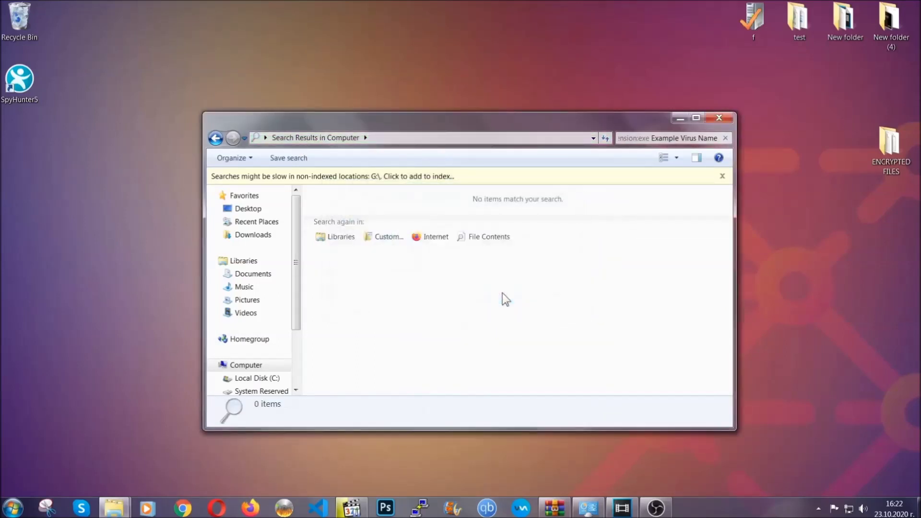
left_click(720, 118)
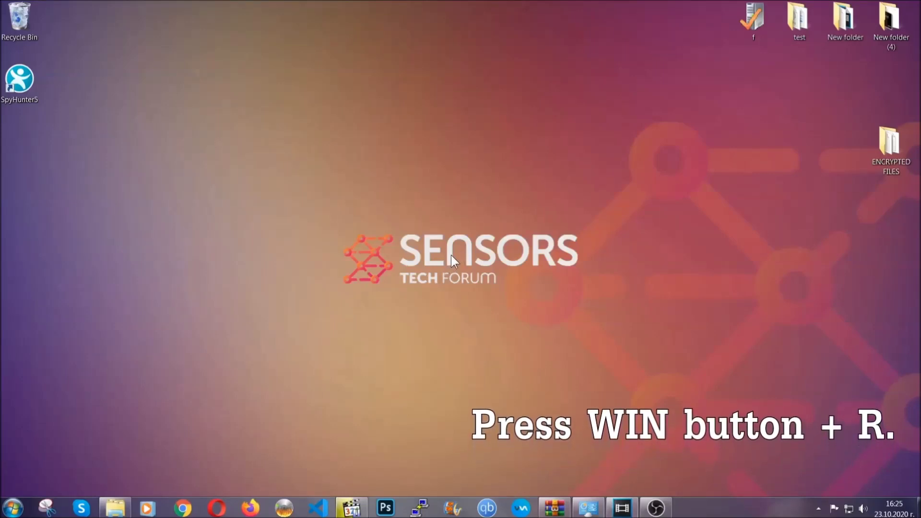
Launch Registry Editor by running REGEDIT from the Win+R prompt
key("super+r")
left_click(96, 432)
left_click_drag(87, 436, 11, 434)
type("REGEDIT")
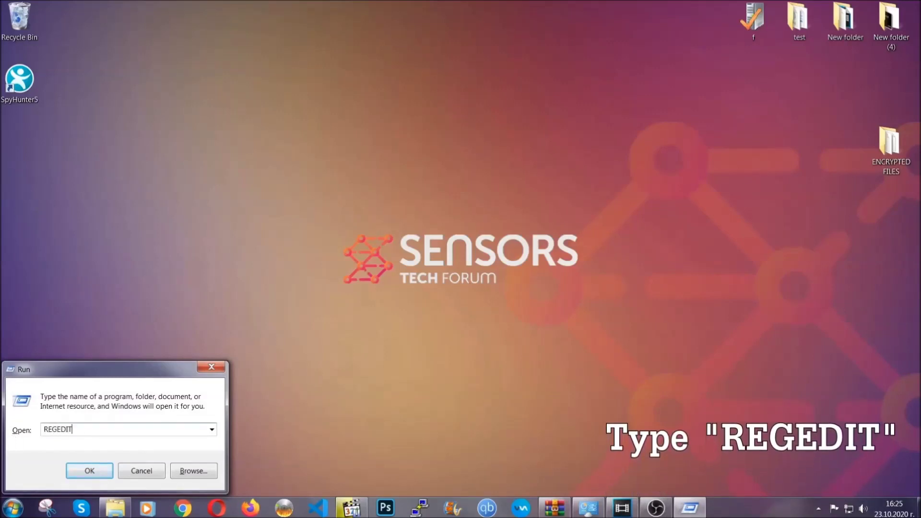
left_click(79, 468)
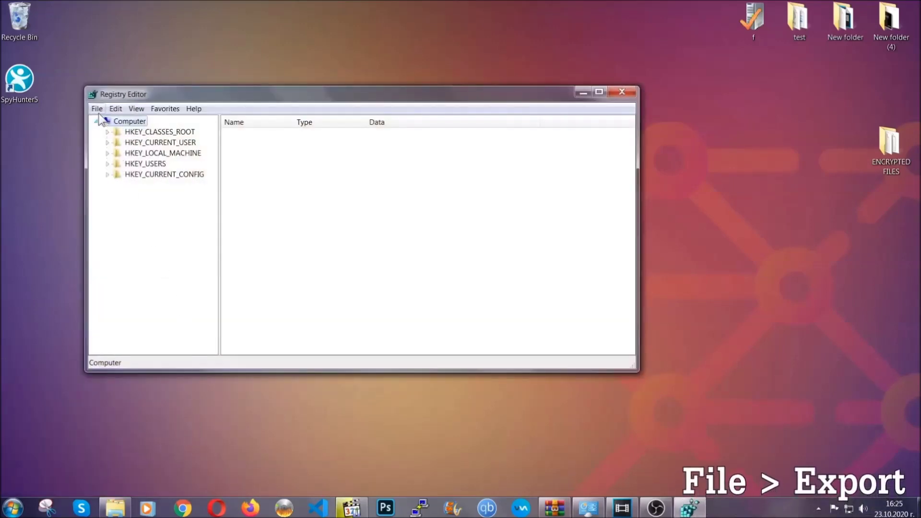
Export the whole registry to the Desktop as a backup file named BACKUP
left_click(97, 109)
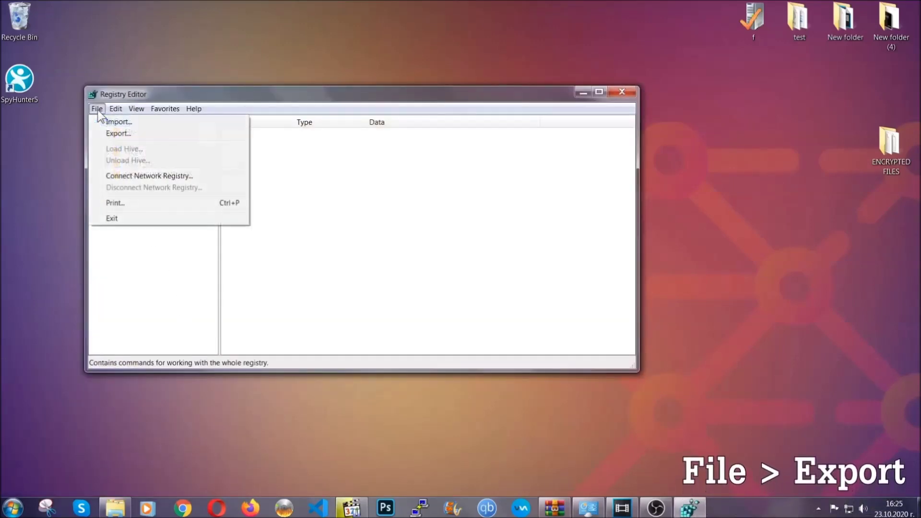
left_click(119, 132)
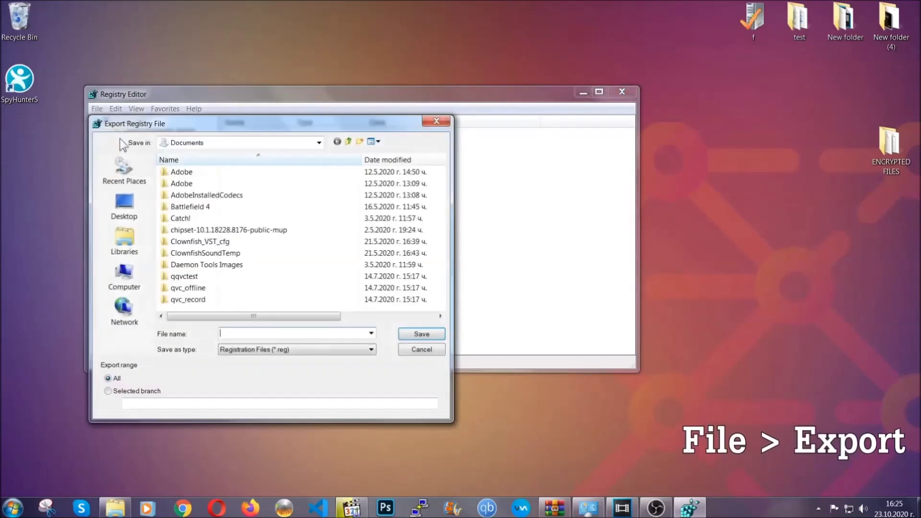
left_click(120, 203)
type("BACKUP")
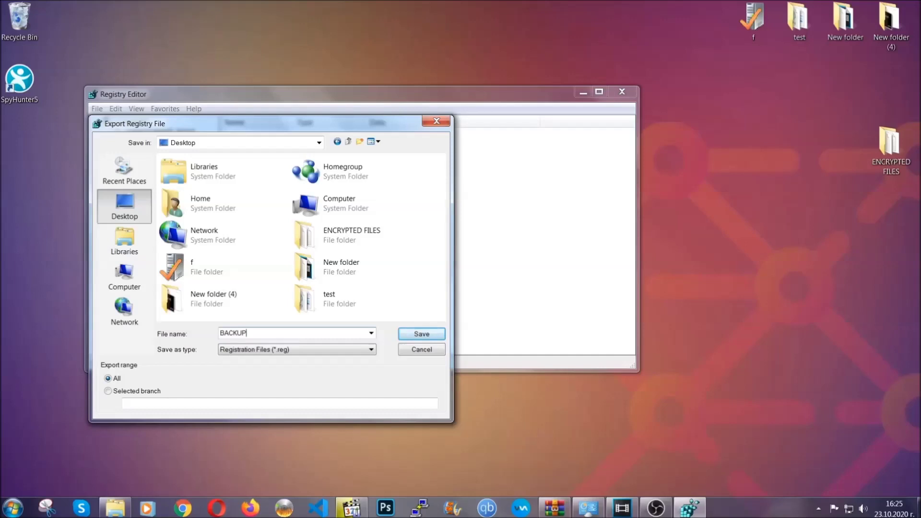
left_click(416, 335)
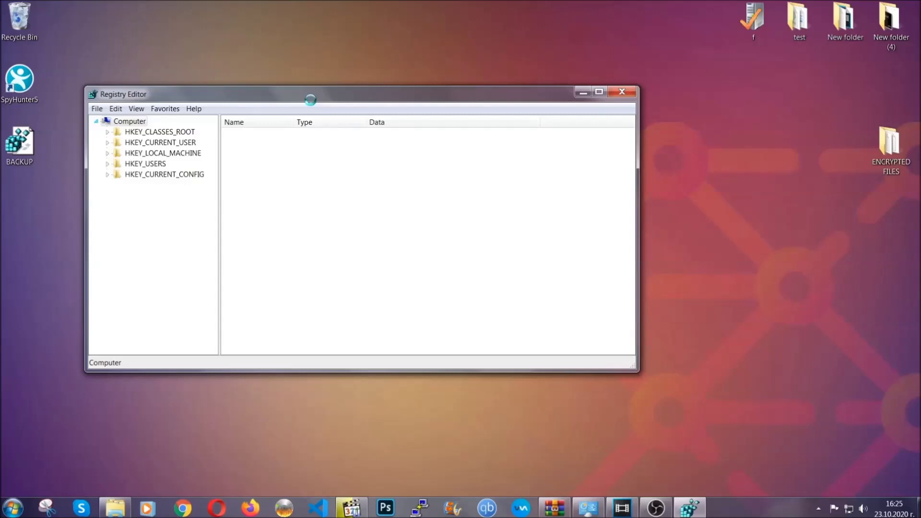
left_click_drag(311, 96, 402, 126)
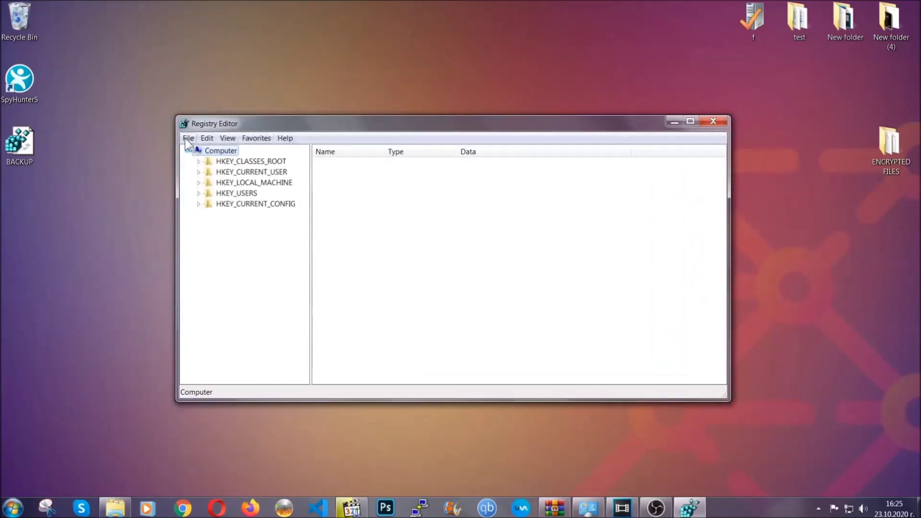
Open Registry Editor's Find dialog and enter RunOnce as the key search term
left_click(188, 139)
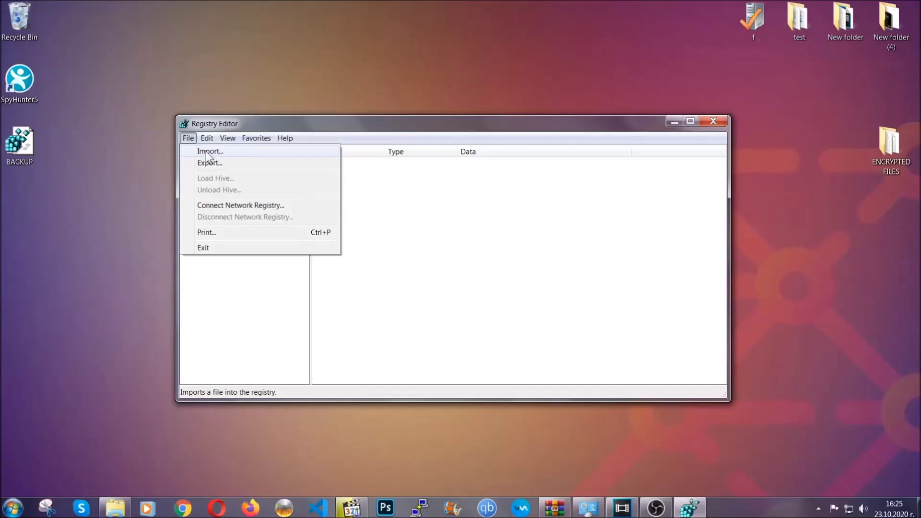
left_click(189, 139)
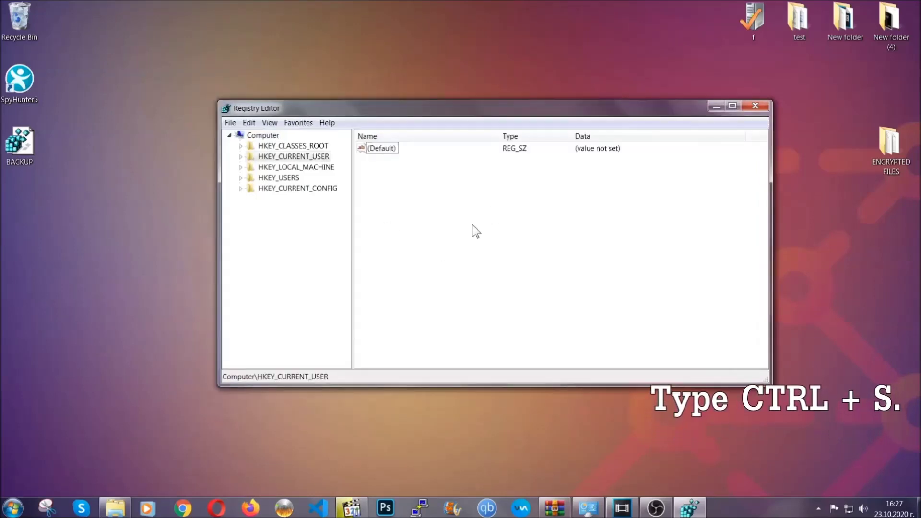
key("ctrl+f")
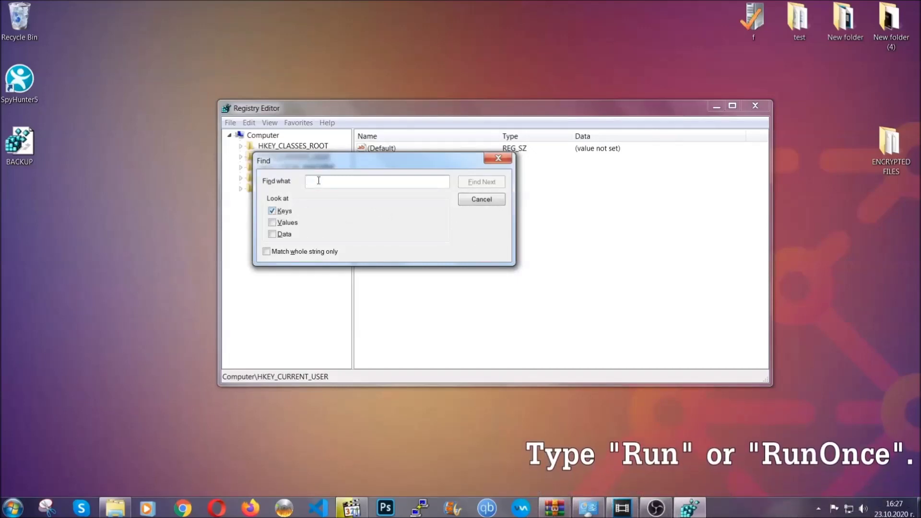
type("RunO")
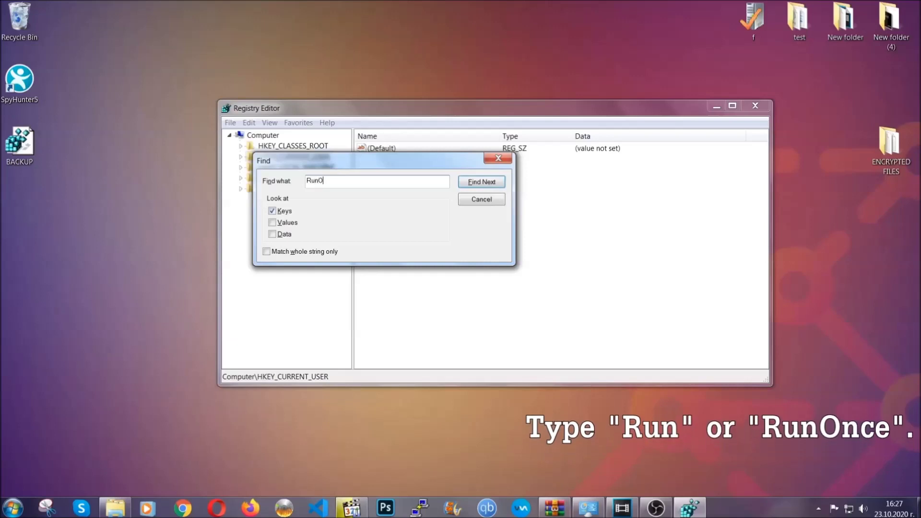
type("nce")
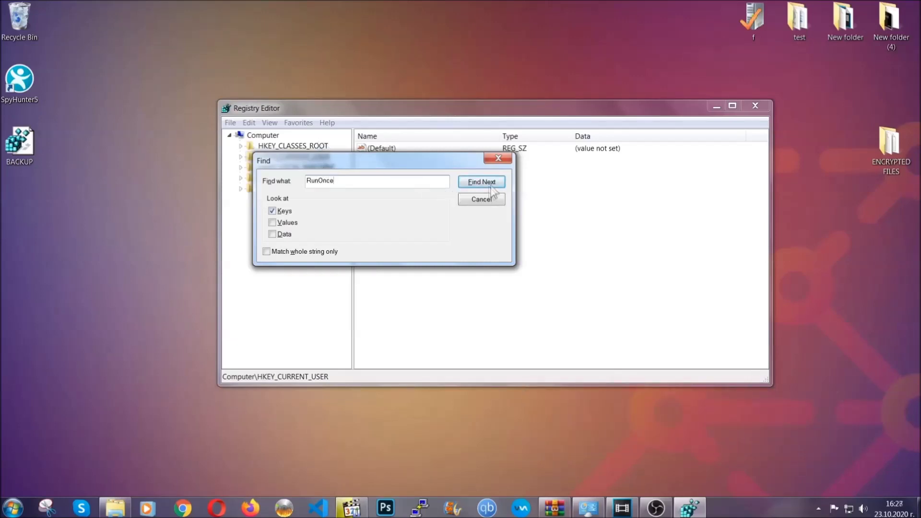
Delete the THE VIRUS value from the current user's CurrentVersion\Run key
left_click(492, 184)
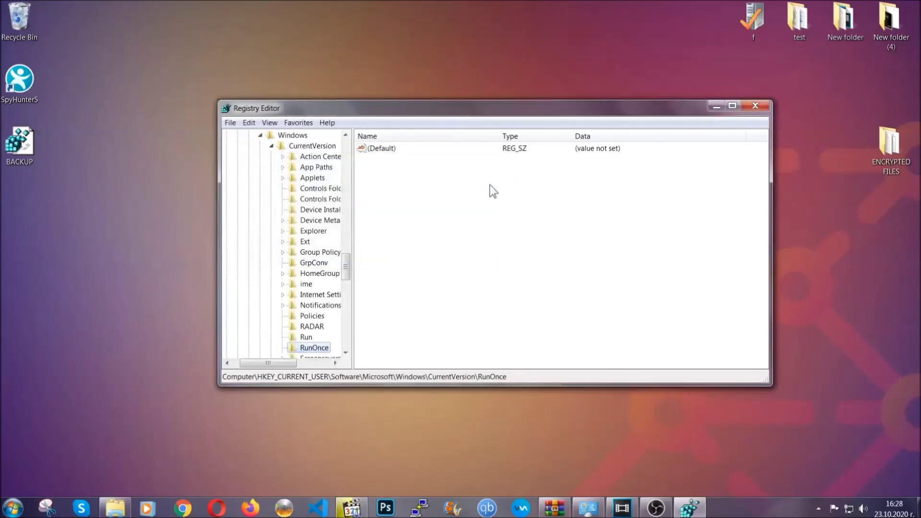
left_click_drag(345, 267, 346, 280)
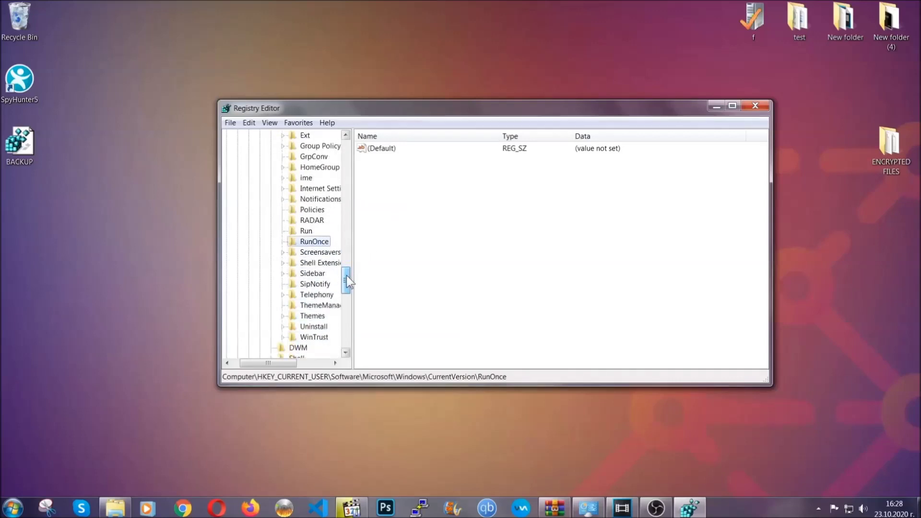
left_click(306, 231)
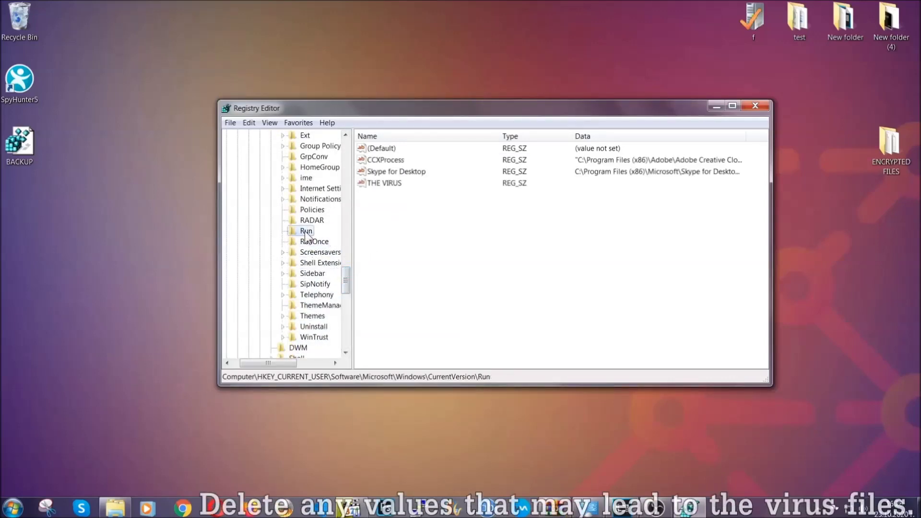
left_click(378, 185)
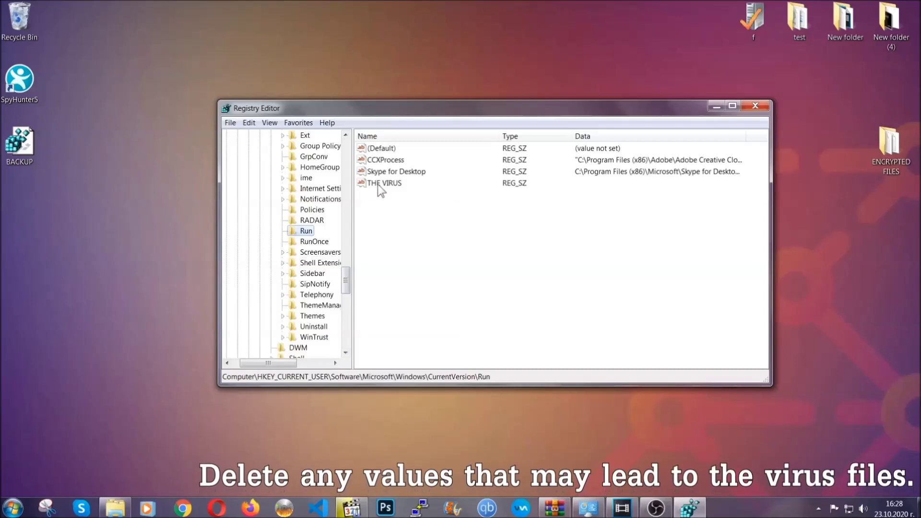
right_click(379, 186)
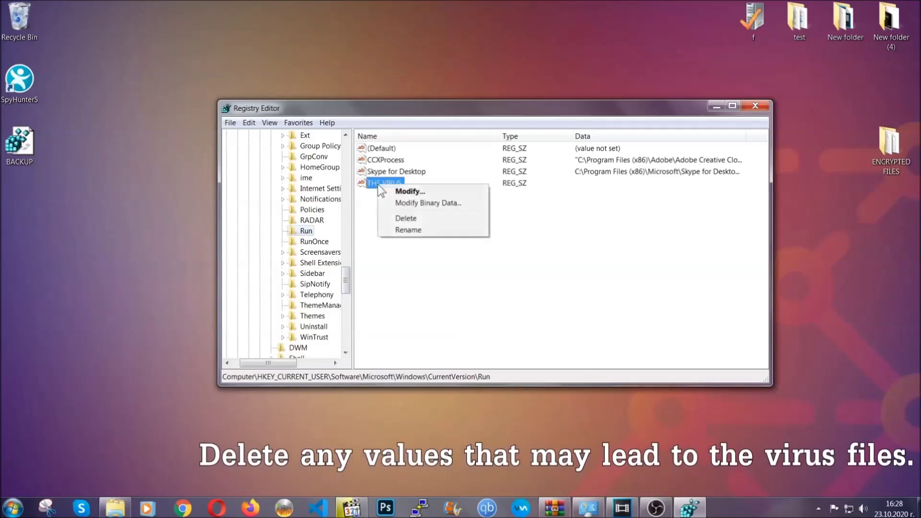
left_click(398, 219)
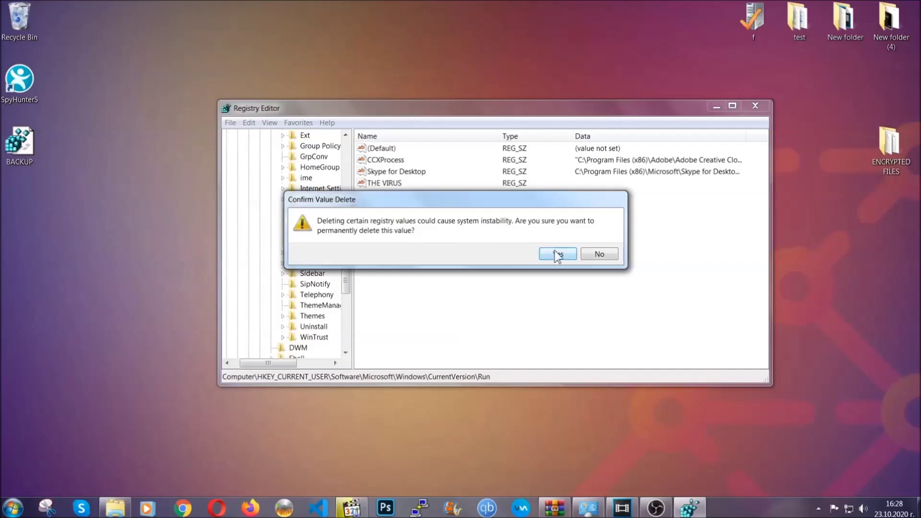
left_click(558, 255)
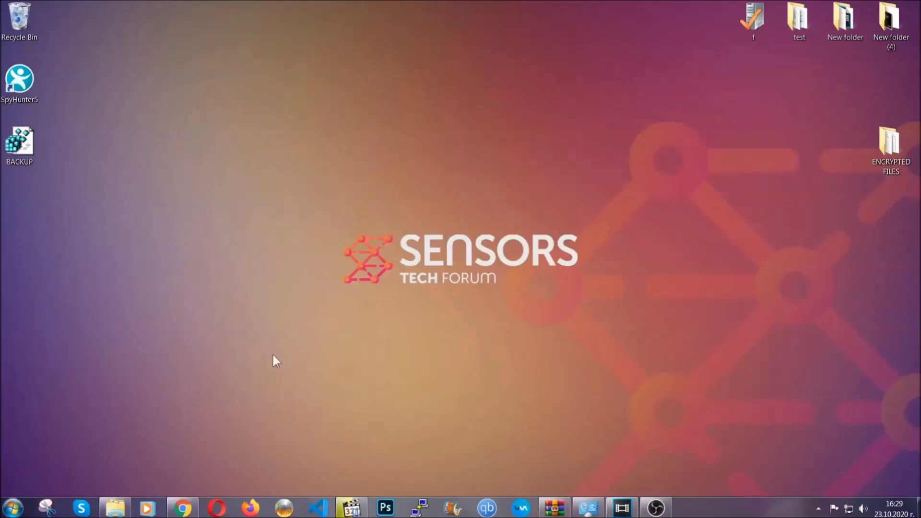
Expand Method 2 'Restore Data via Windows Backup' in the Chrome recovery article
left_click(183, 509)
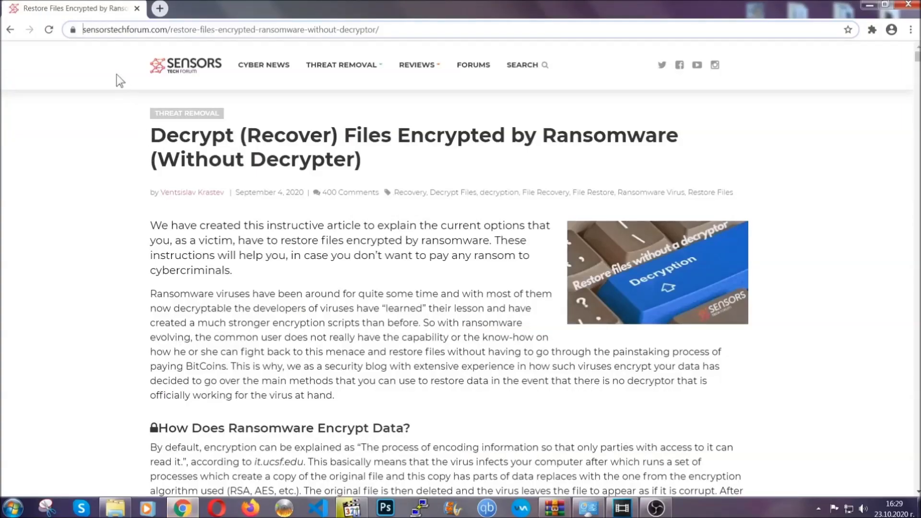
left_click_drag(83, 30, 415, 34)
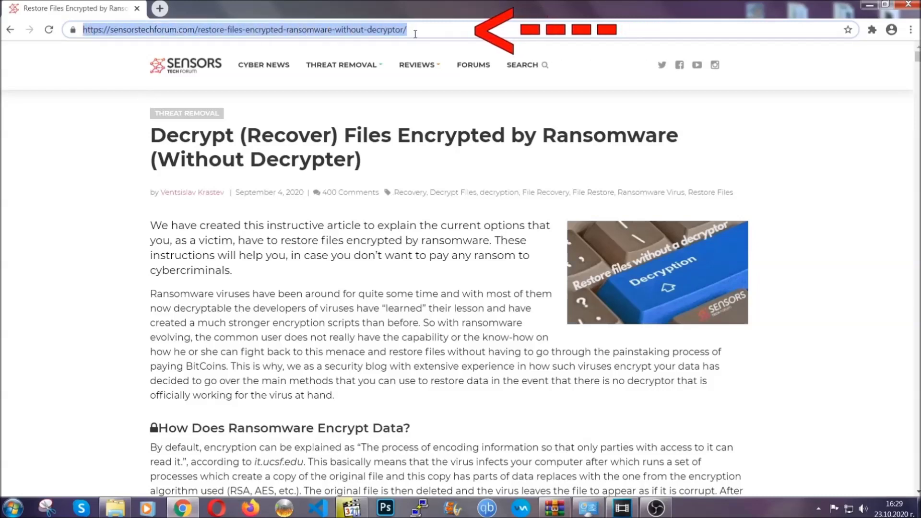
mouse_move(417, 65)
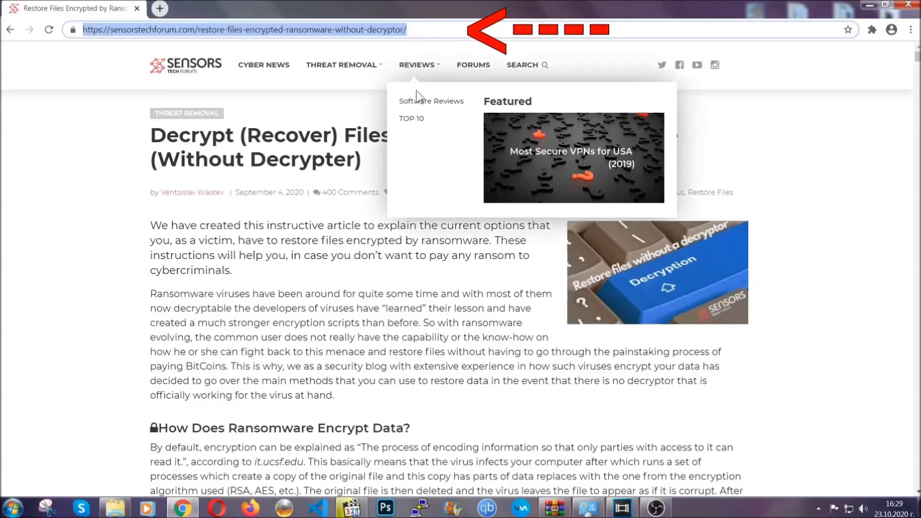
scroll(474, 261, "down", 5)
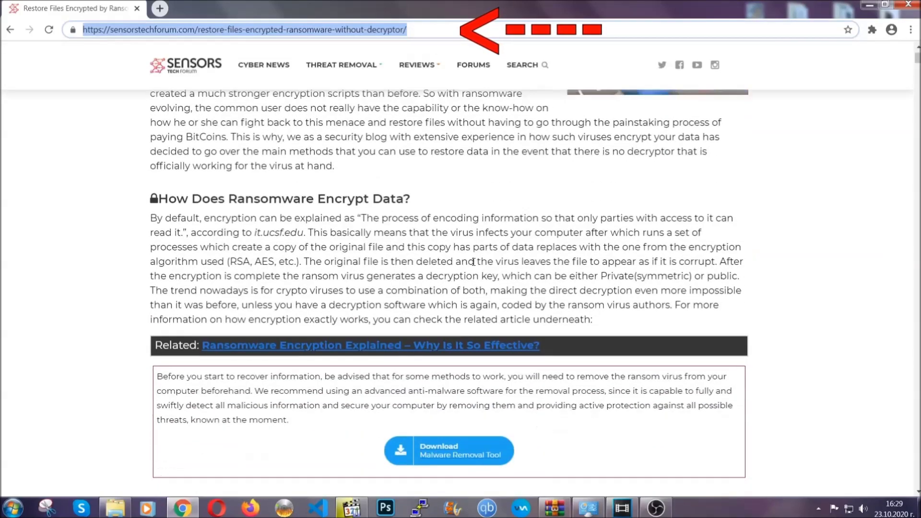
scroll(473, 262, "down", 3)
scroll(474, 261, "down", 2)
scroll(473, 262, "down", 1)
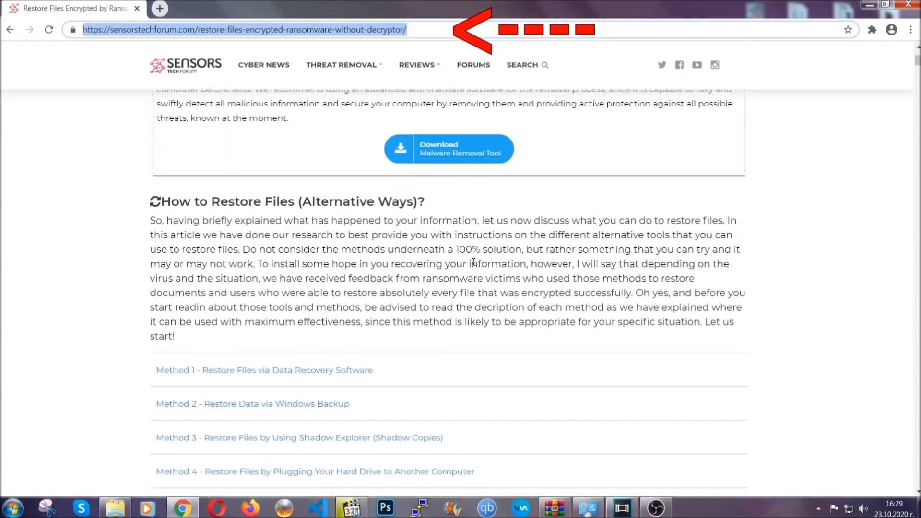
scroll(474, 262, "down", 1)
scroll(475, 266, "down", 2)
scroll(456, 267, "down", 1)
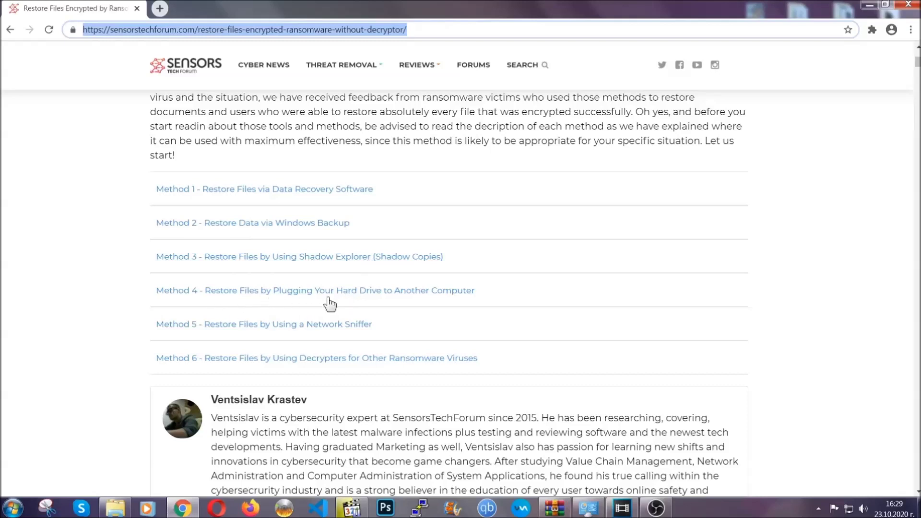
left_click(287, 223)
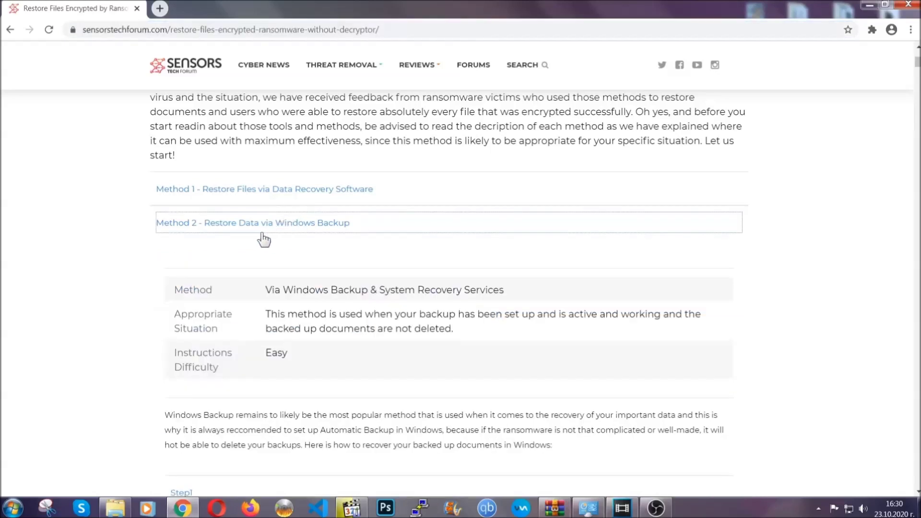
Highlight the Method 2 table, then expand Step1, Step2 and Step3 of the Windows Backup method
left_click_drag(266, 290, 324, 358)
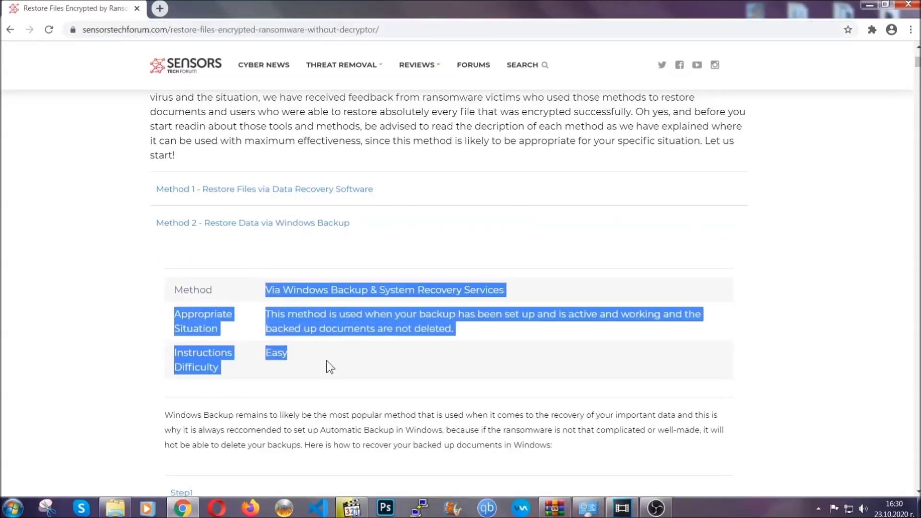
left_click(327, 361)
scroll(329, 358, "down", 4)
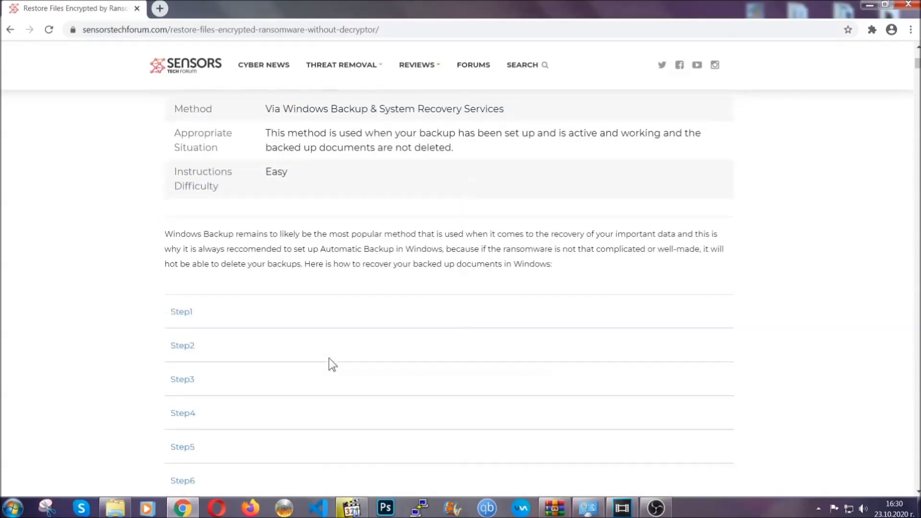
left_click(192, 253)
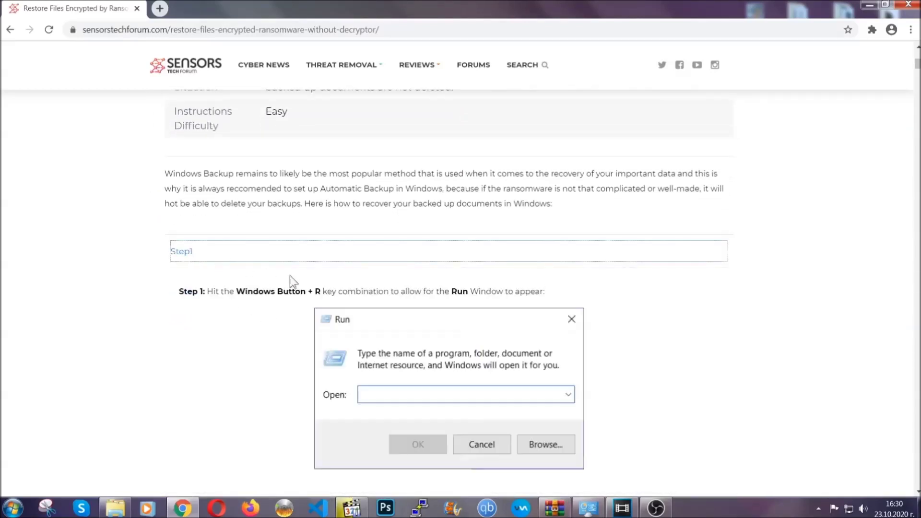
scroll(432, 299, "down", 5)
left_click(214, 298)
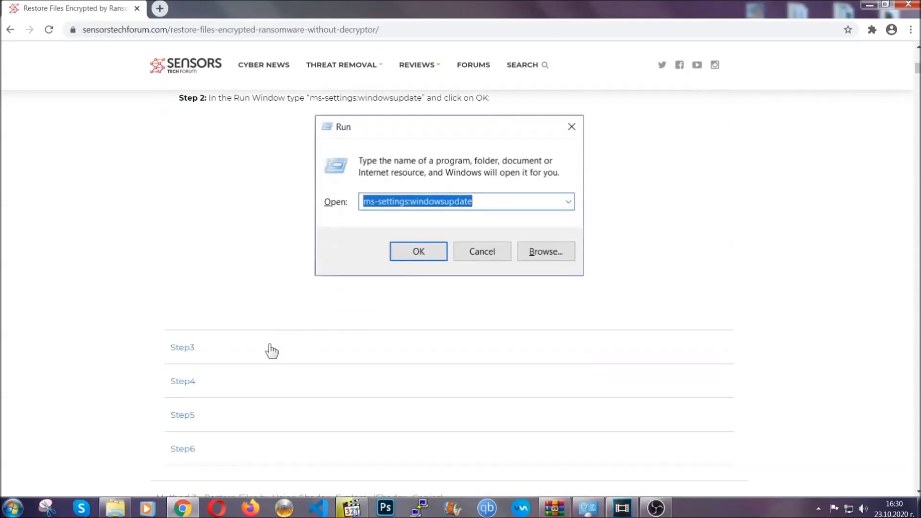
left_click(271, 349)
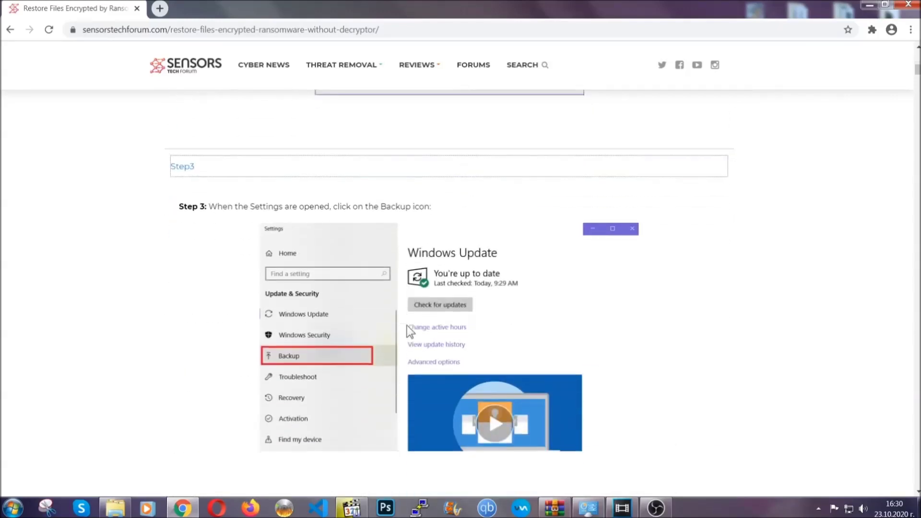
Scroll through the expanded recovery steps and back up, then minimize Chrome to the desktop
scroll(407, 326, "down", 3)
scroll(405, 327, "down", 2)
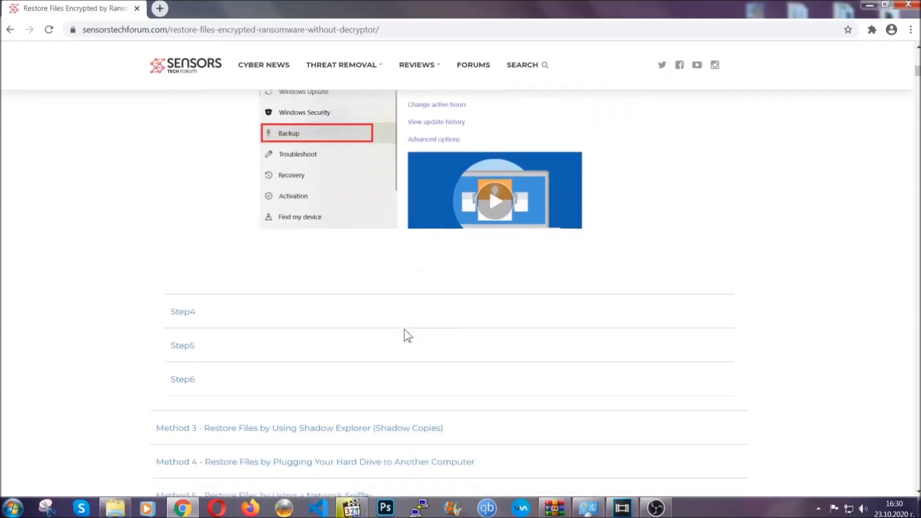
scroll(404, 329, "down", 1)
scroll(405, 329, "down", 3)
scroll(405, 329, "down", 3)
scroll(404, 330, "down", 1)
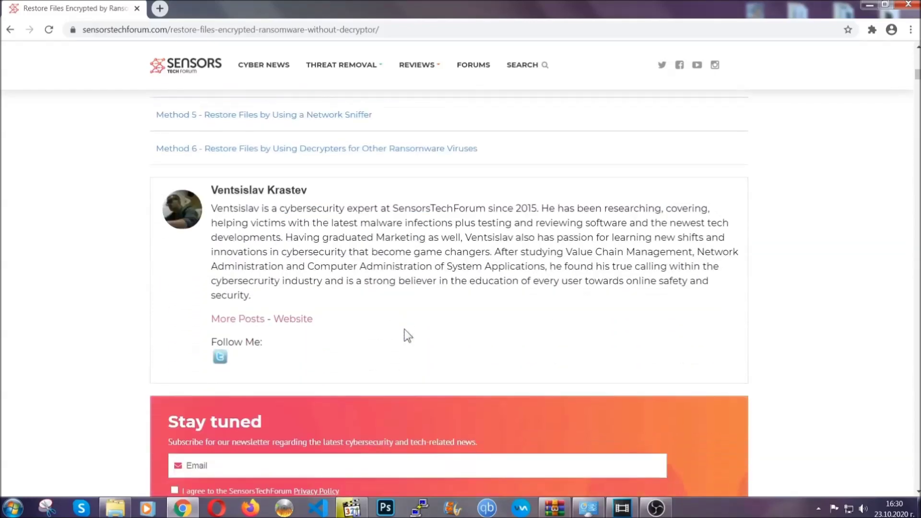
scroll(405, 329, "up", 5)
scroll(402, 338, "up", 5)
scroll(402, 343, "up", 5)
scroll(402, 344, "up", 5)
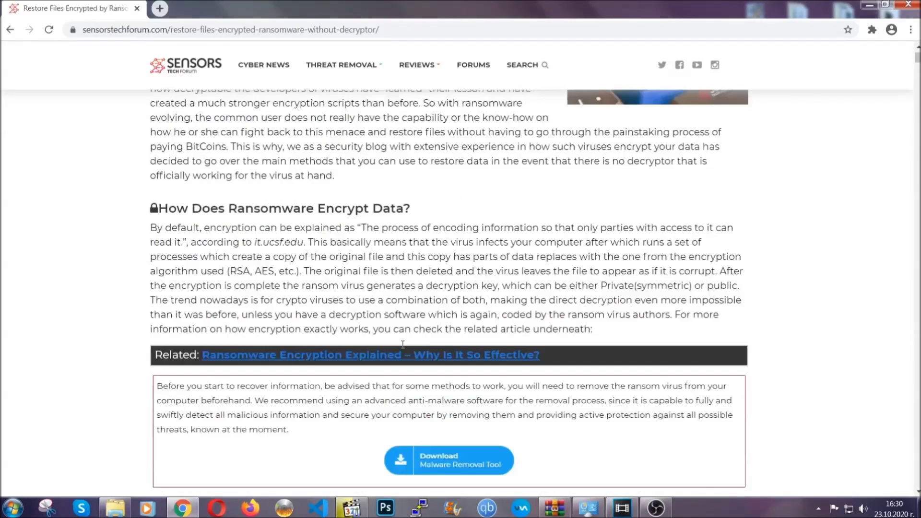
scroll(402, 344, "up", 5)
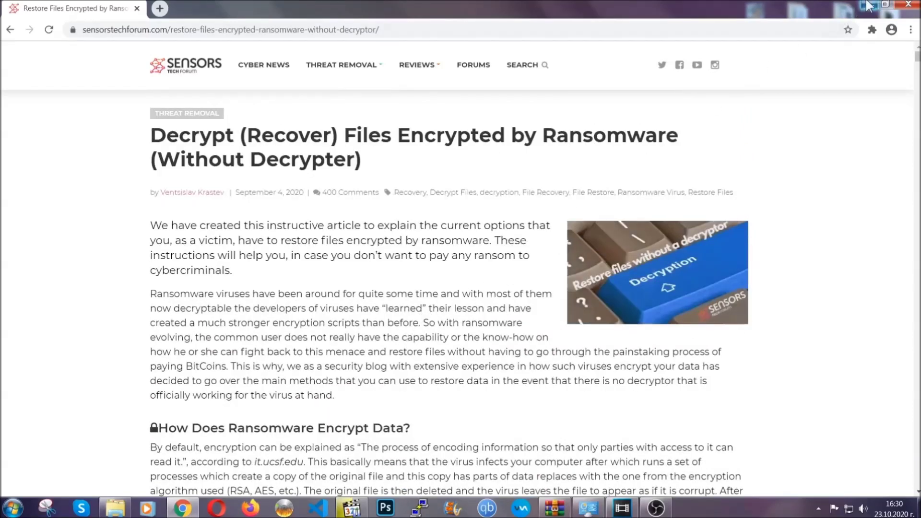
left_click(868, 5)
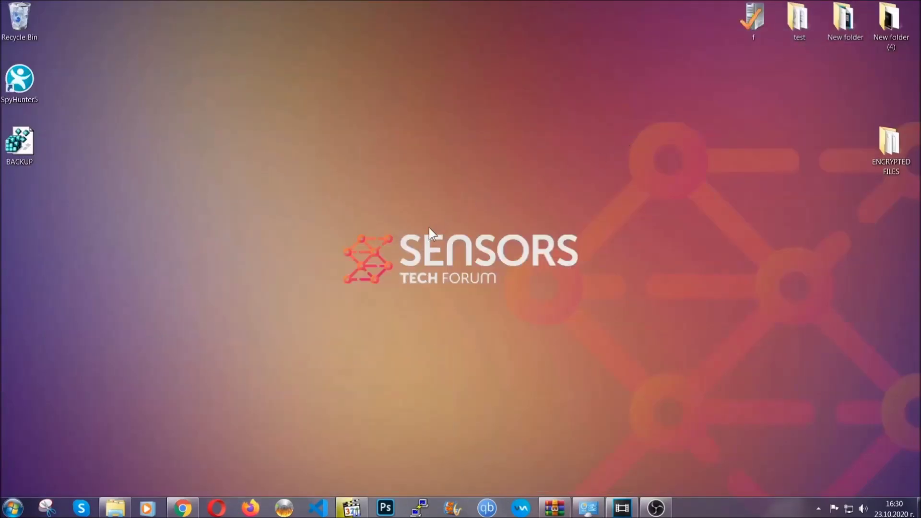